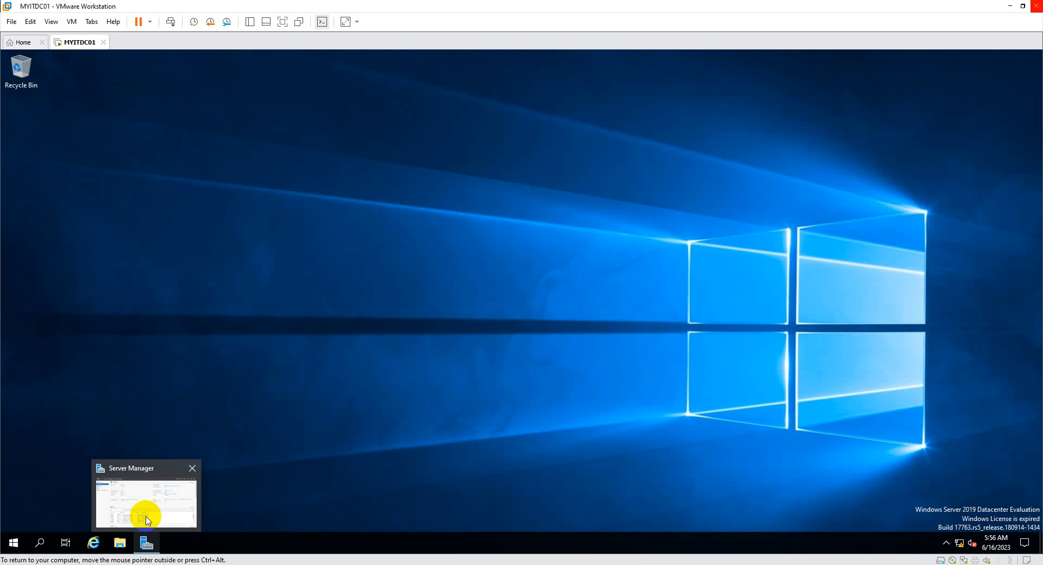
Launch Active Directory Users and Computers from the MYITDC01 row on Server Manager's AD DS page.
left_click(147, 516)
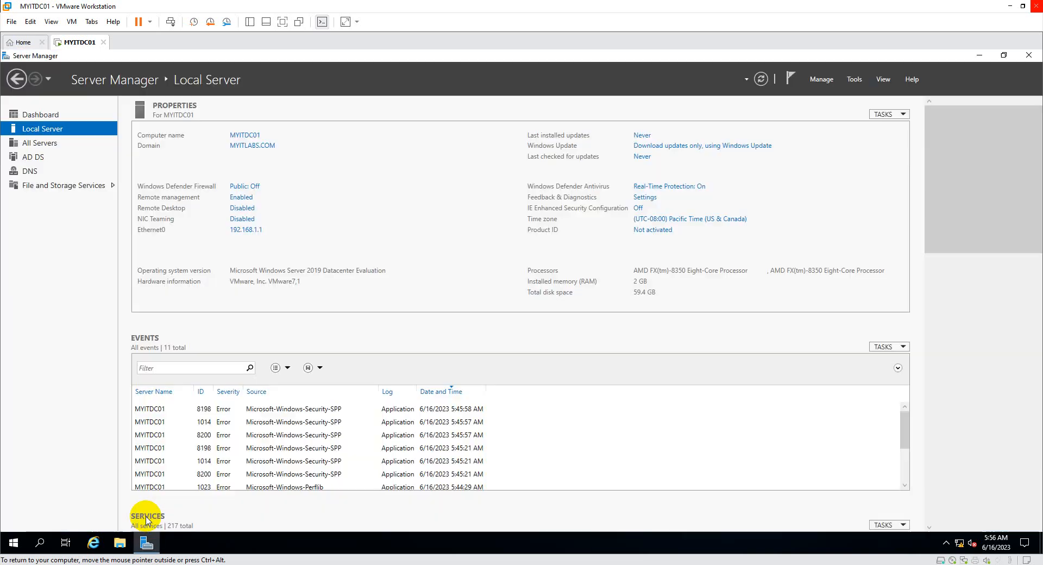
left_click(39, 162)
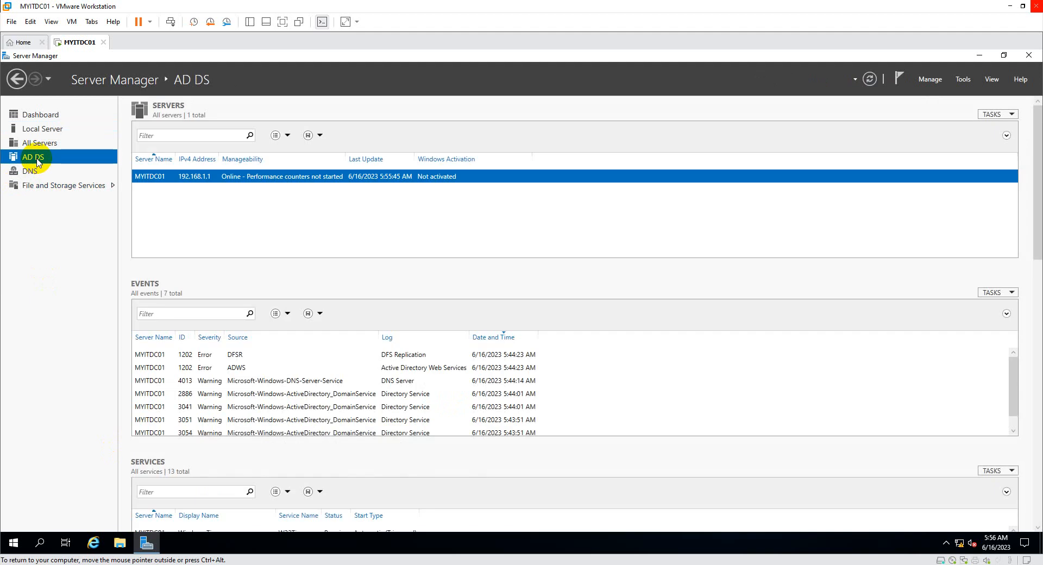
right_click(261, 178)
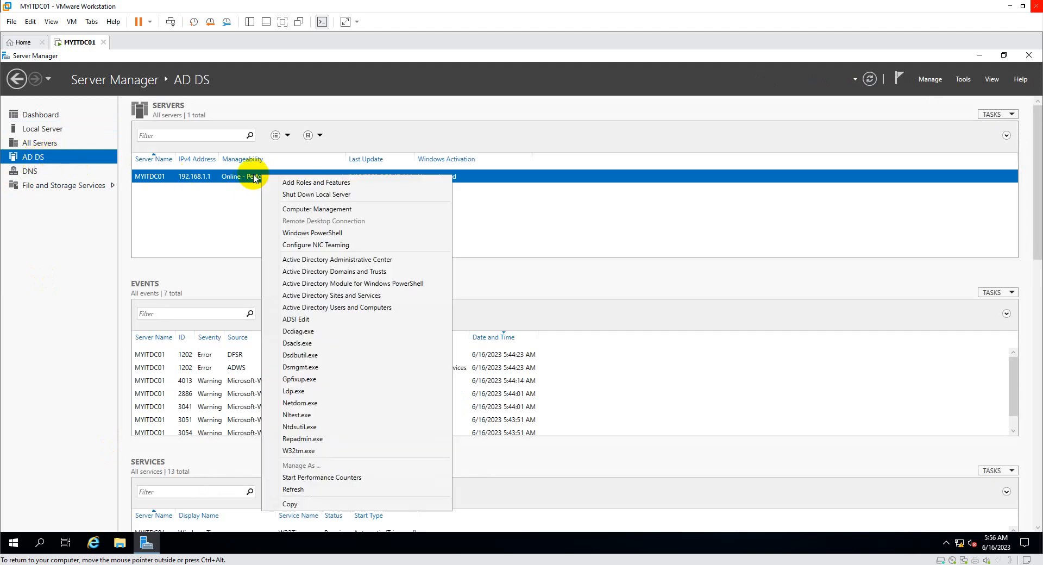
left_click(326, 308)
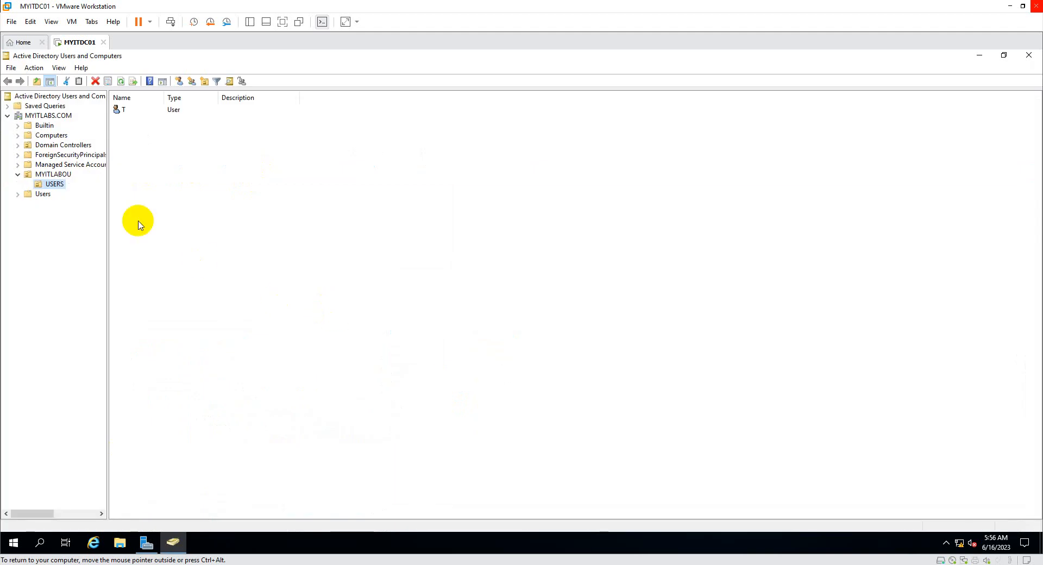
Add an organizational unit named MYTestOu at the MYITLABS.COM domain root.
left_click(18, 175)
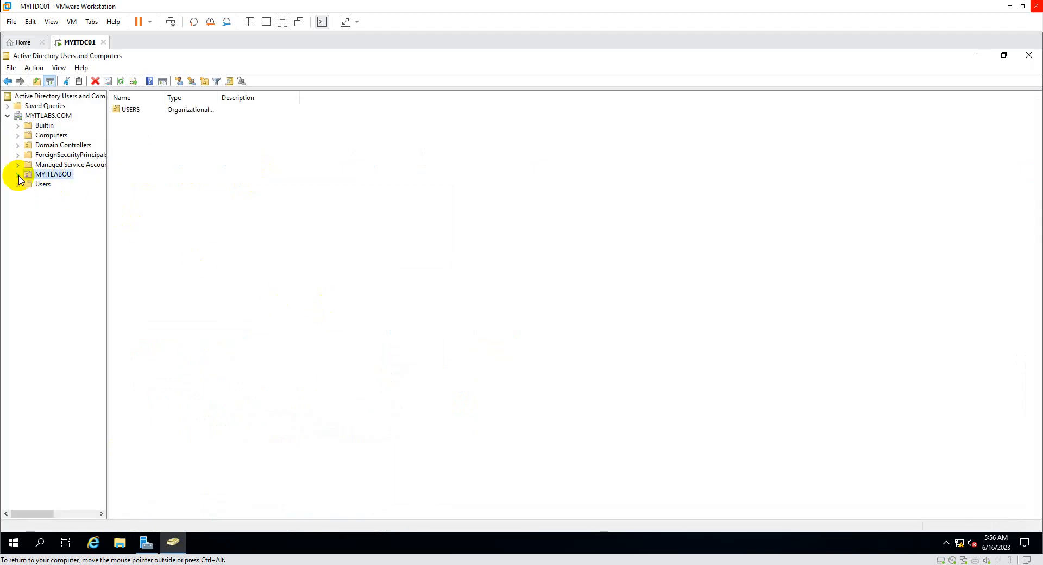
right_click(42, 120)
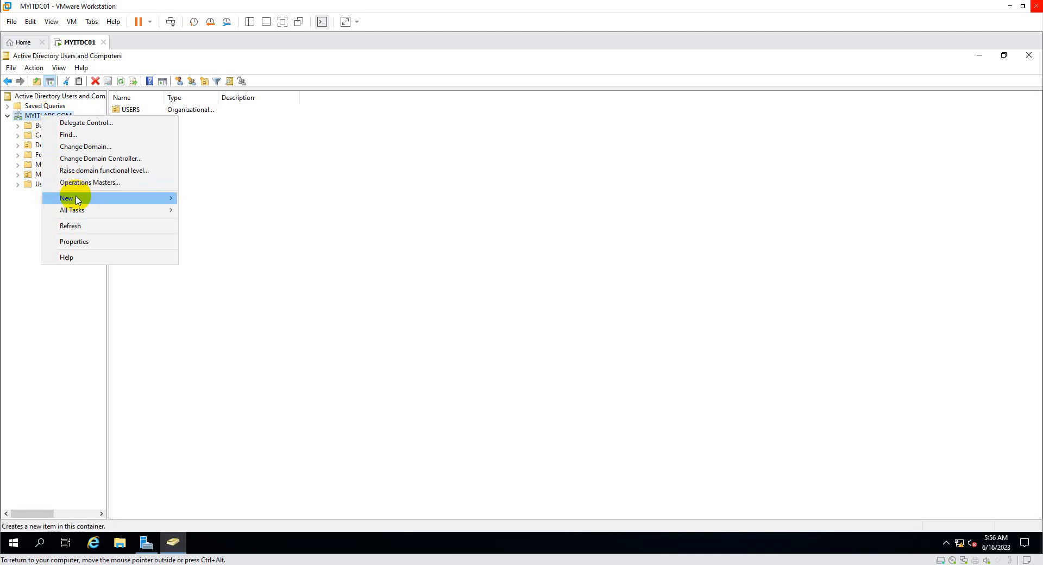
mouse_move(73, 197)
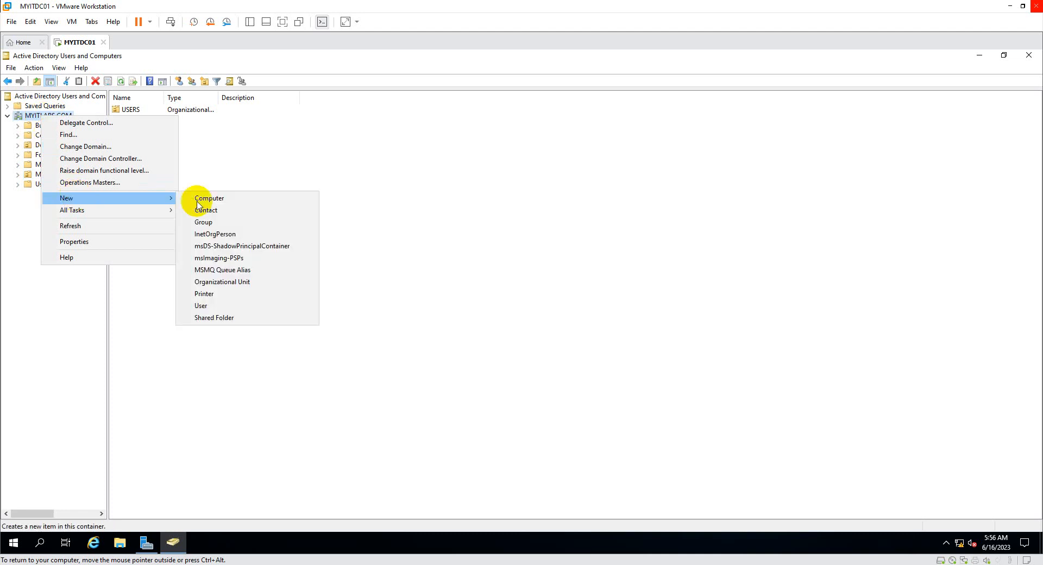
left_click(239, 282)
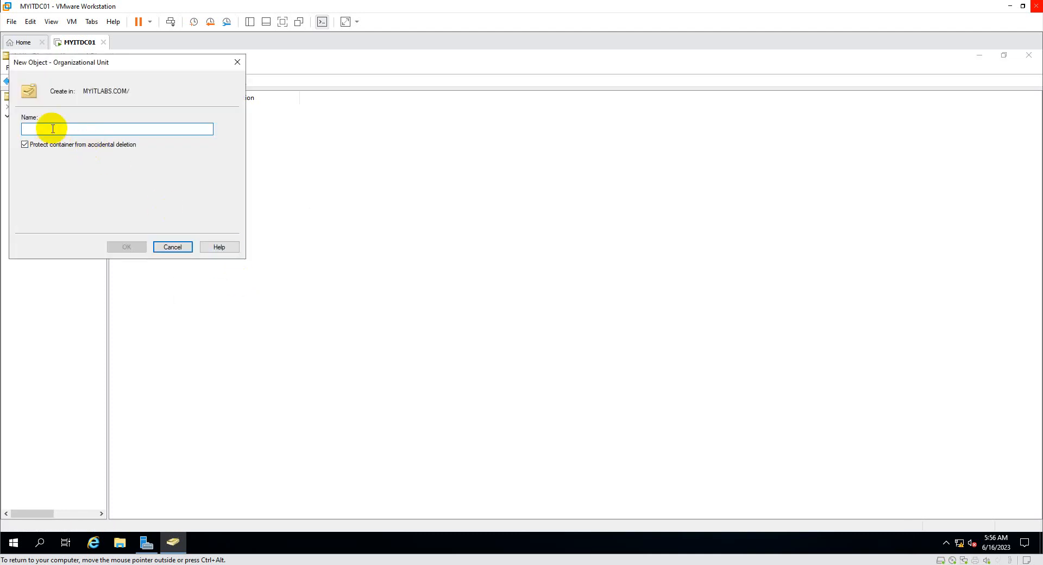
type("MYTestOu")
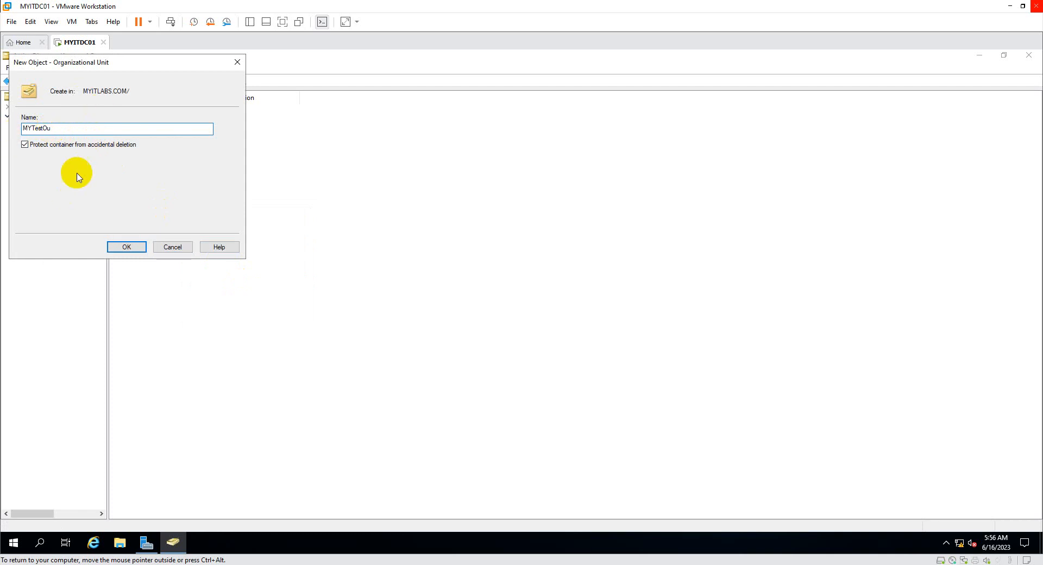
left_click(142, 249)
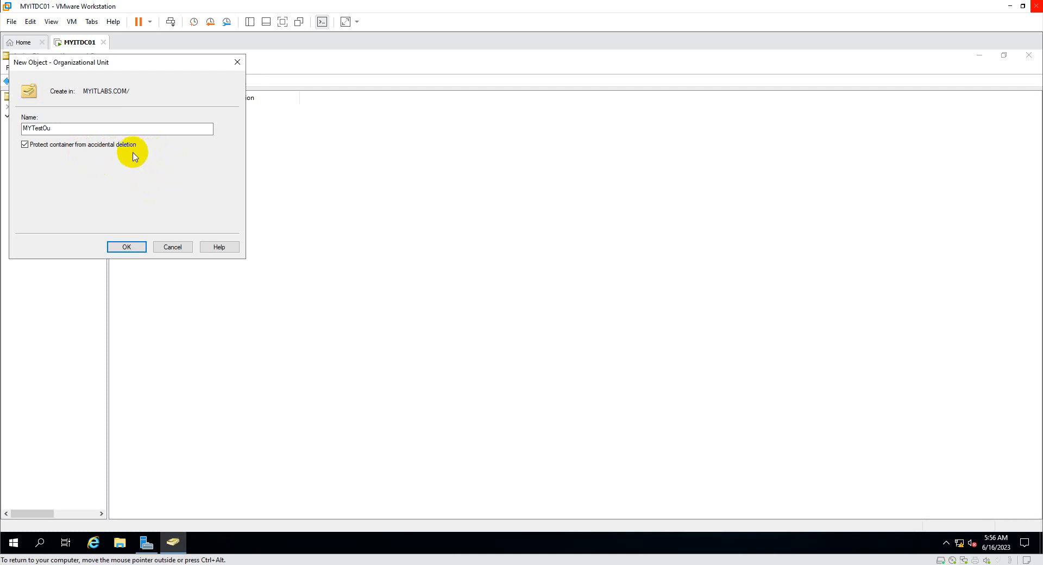
left_click(137, 251)
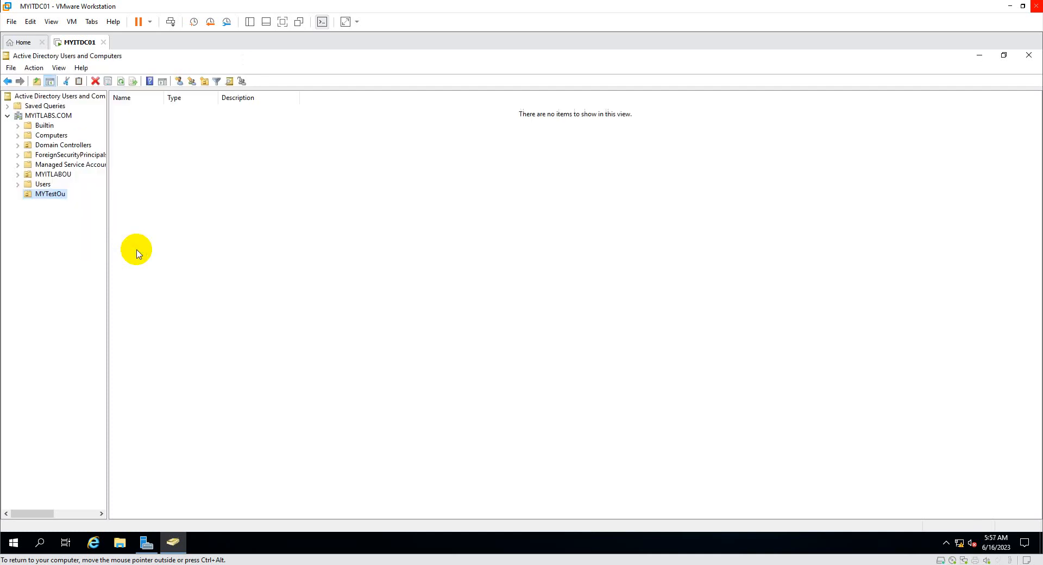
Open MYTestOu's properties and close them without changes.
right_click(46, 197)
left_click(90, 350)
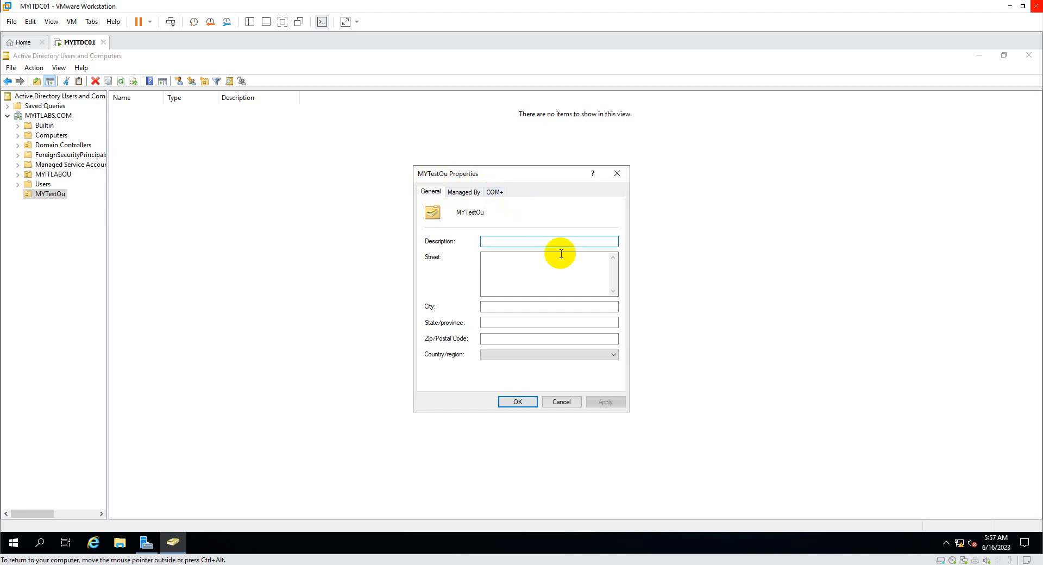
left_click(564, 401)
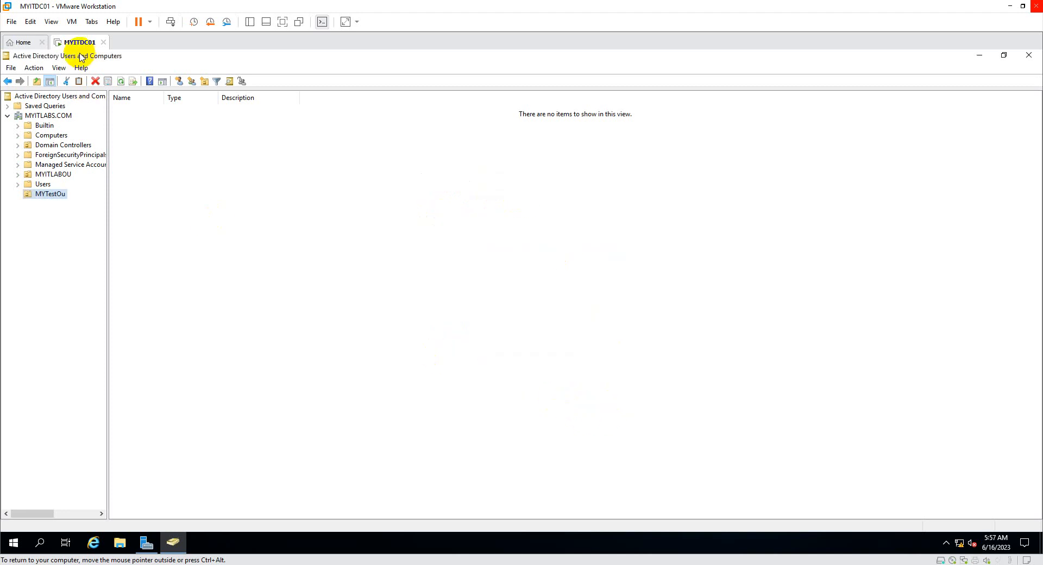
Enable View > Advanced Features to show system containers, then select MYTestOu.
left_click(59, 68)
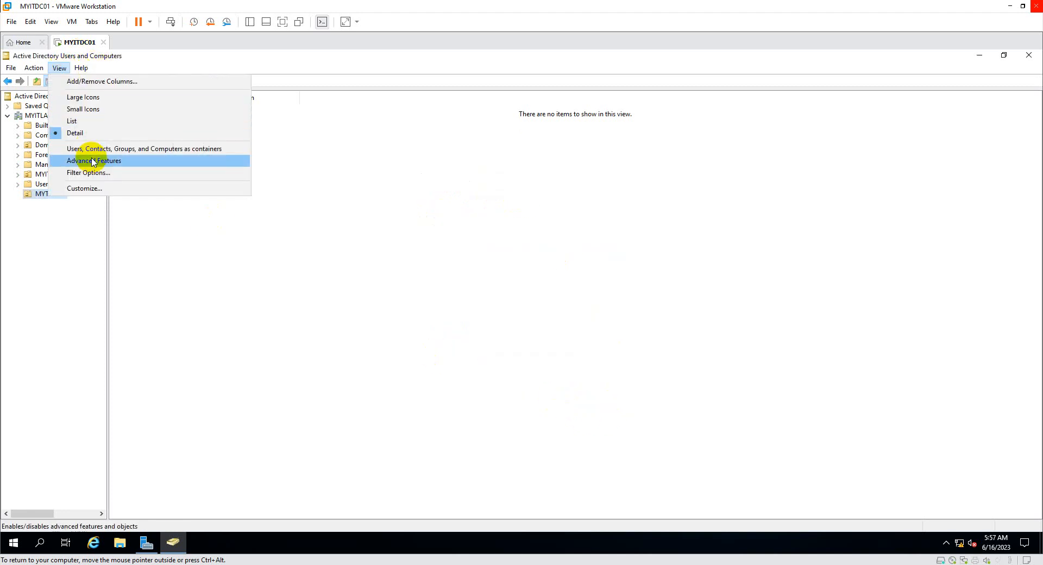
left_click(93, 160)
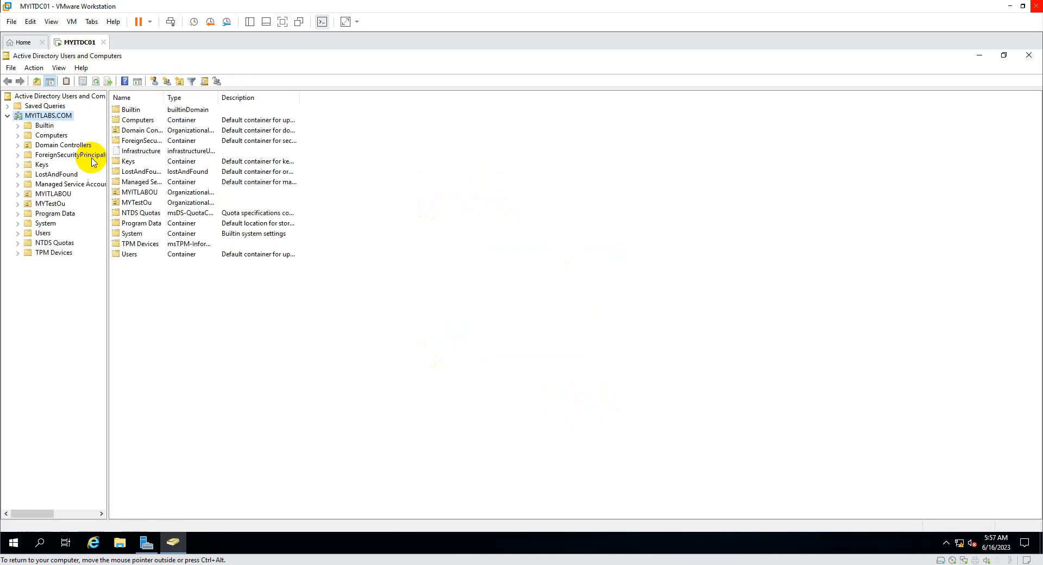
left_click(56, 205)
right_click(59, 206)
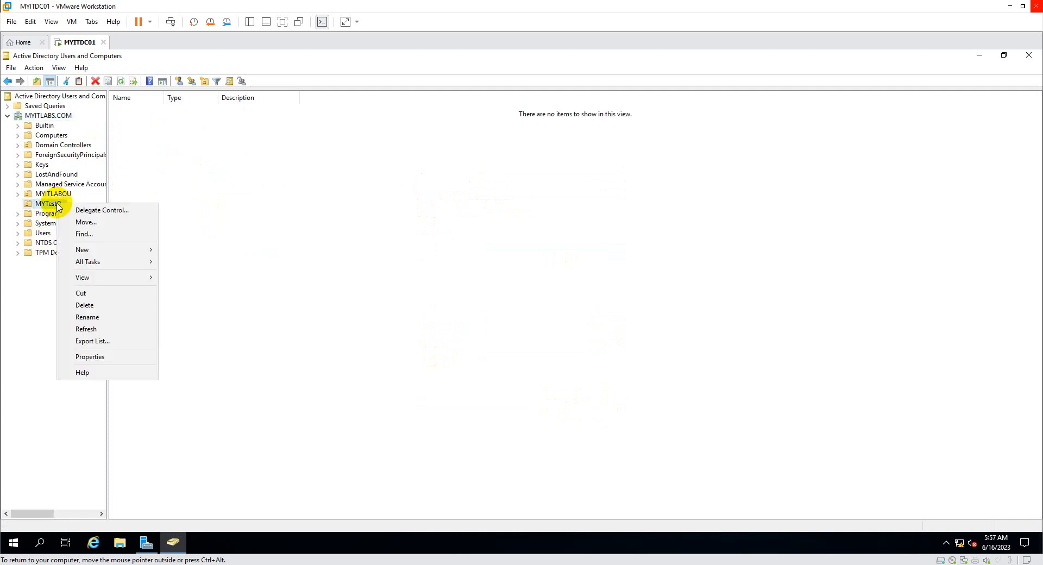
left_click(84, 357)
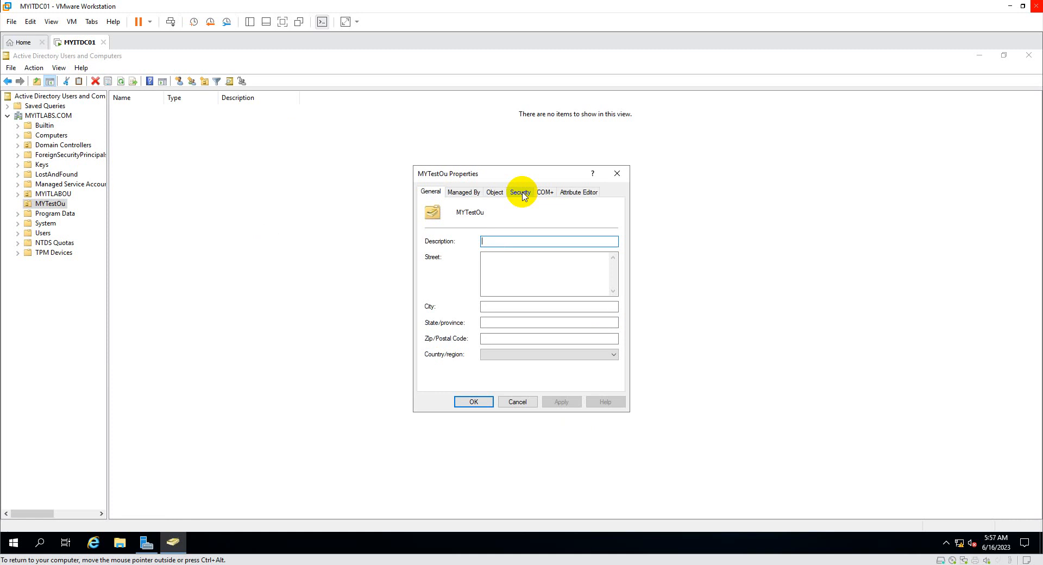
left_click(495, 197)
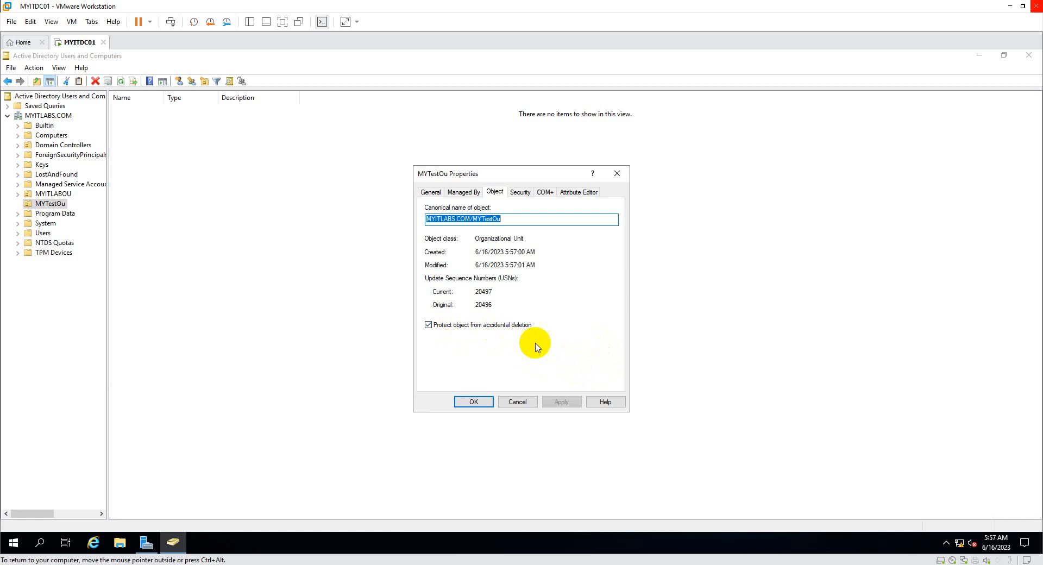
left_click(525, 403)
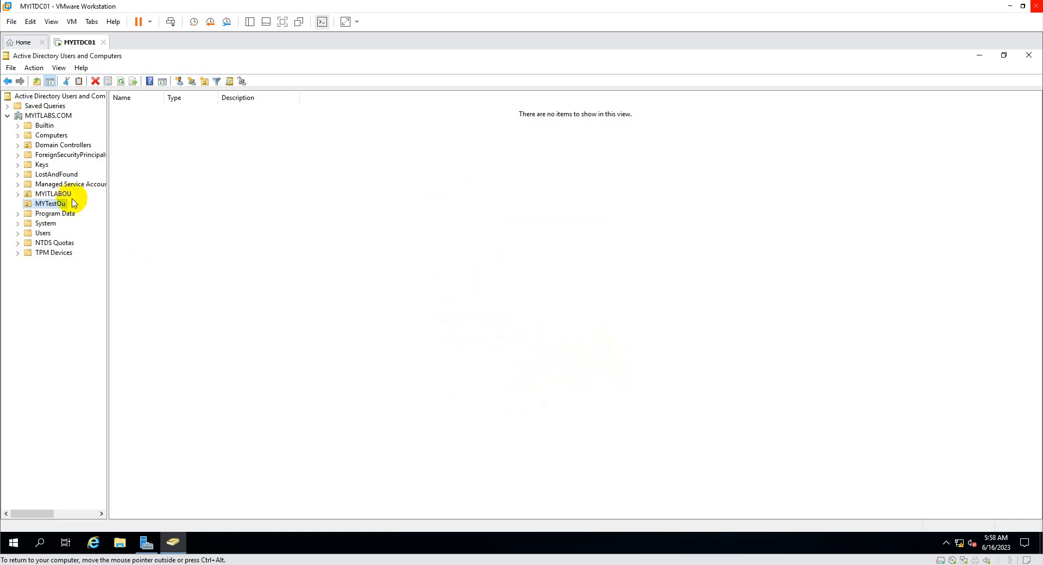
key("Delete")
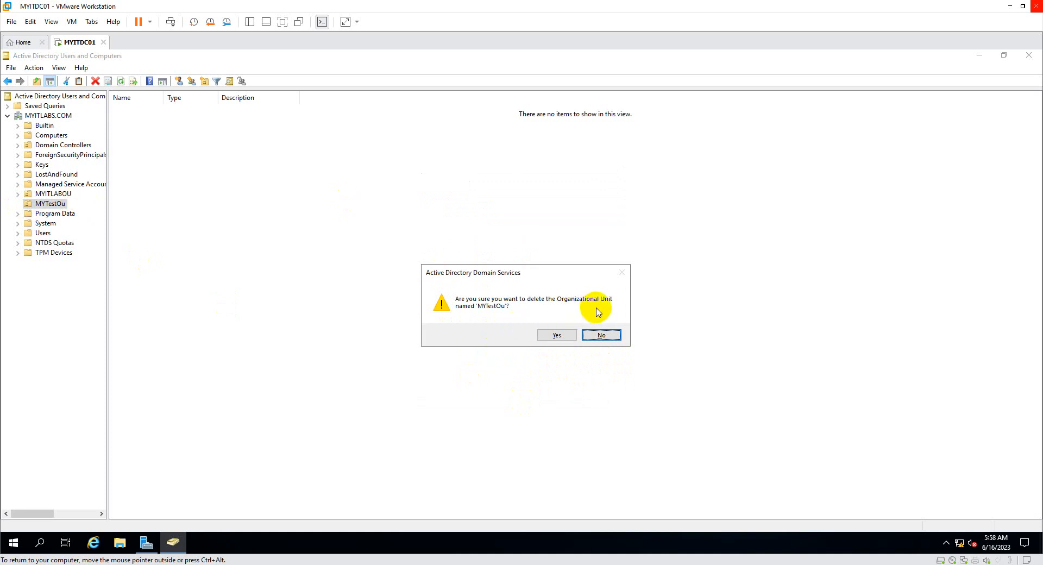
left_click(557, 336)
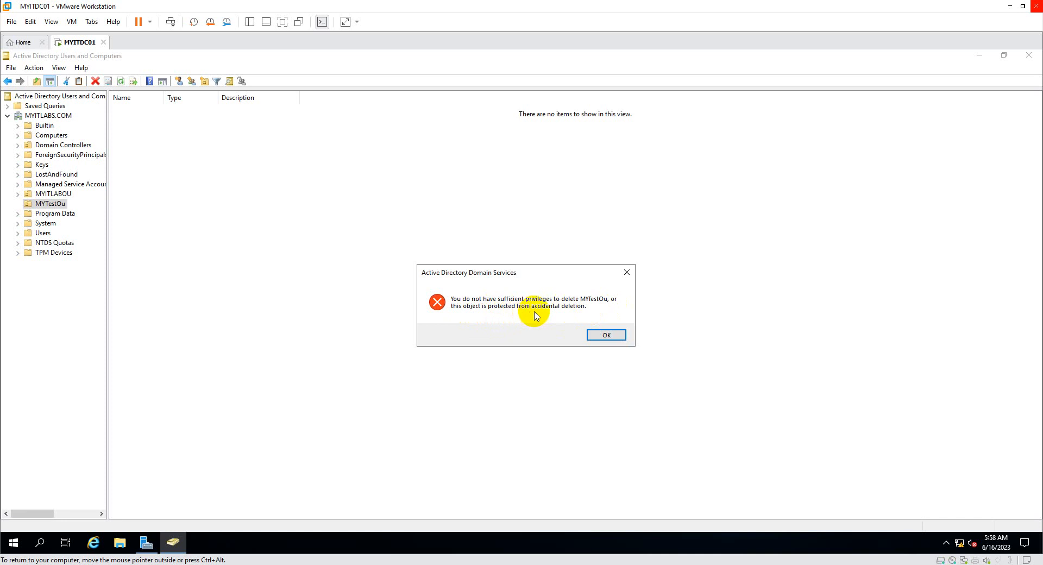
left_click(619, 340)
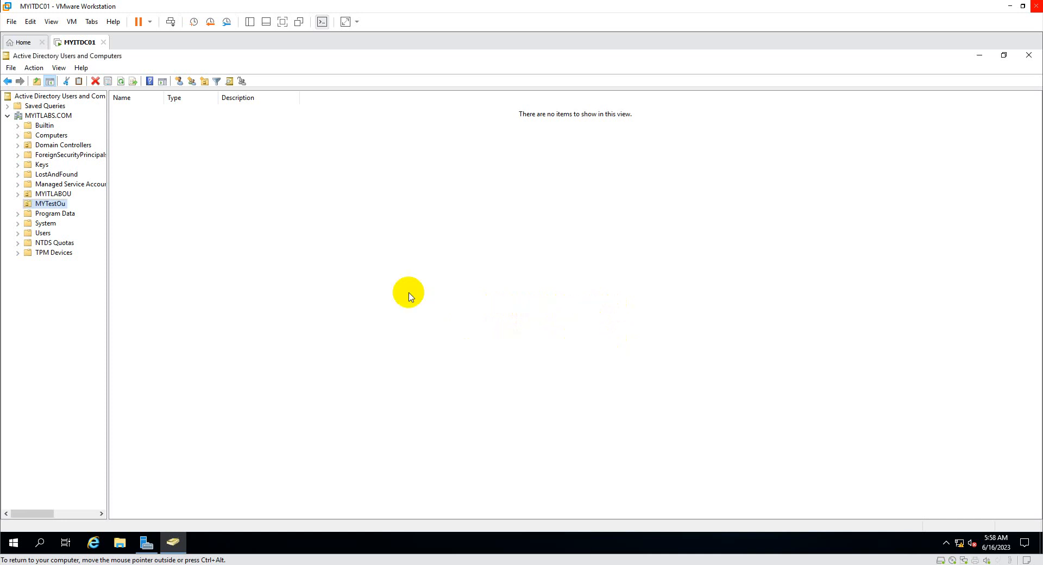
Clear 'Protect object from accidental deletion' on MYTestOu's Object tab and apply it.
right_click(57, 203)
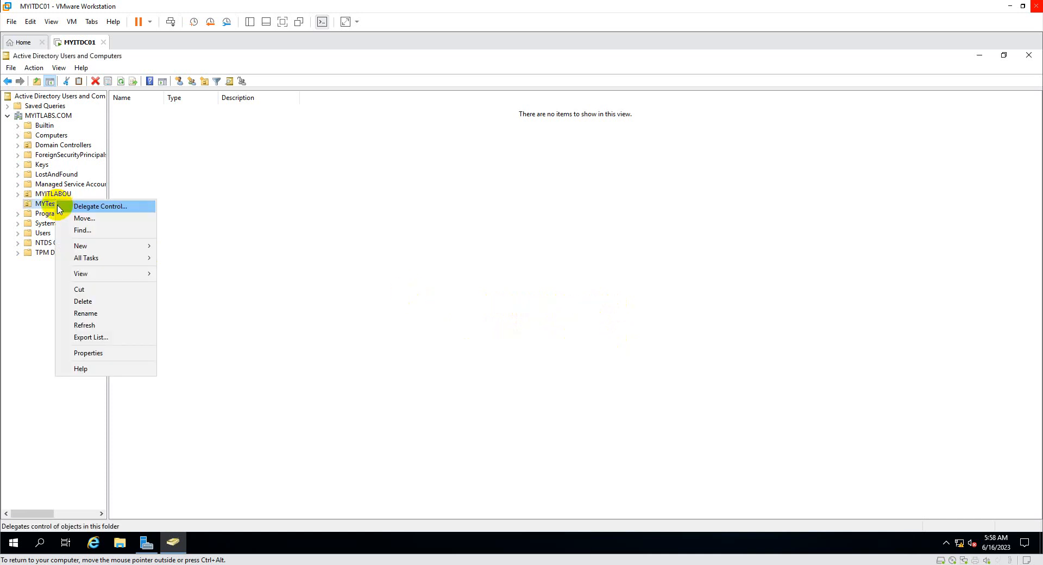
left_click(111, 353)
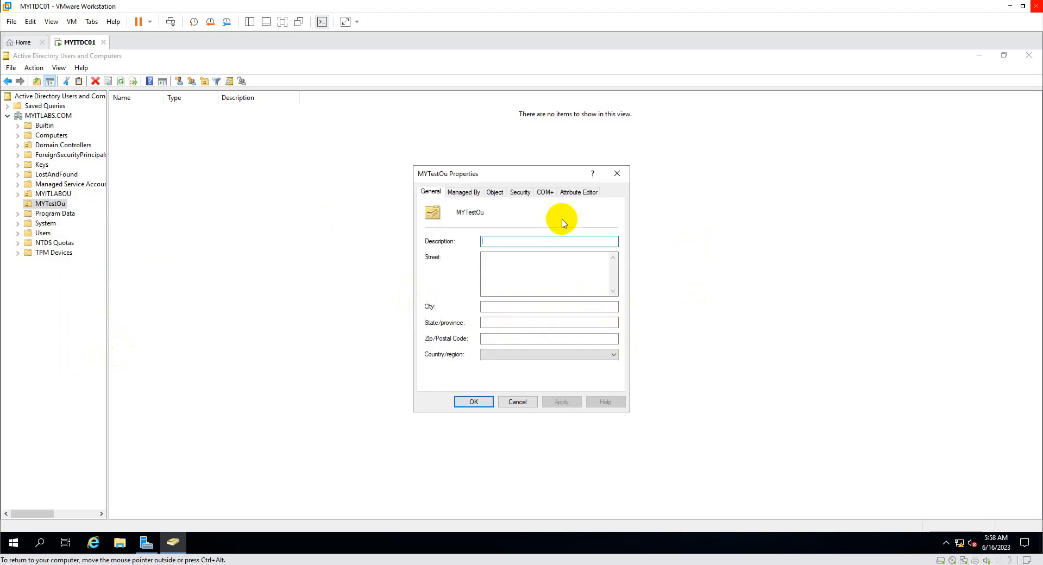
left_click(495, 192)
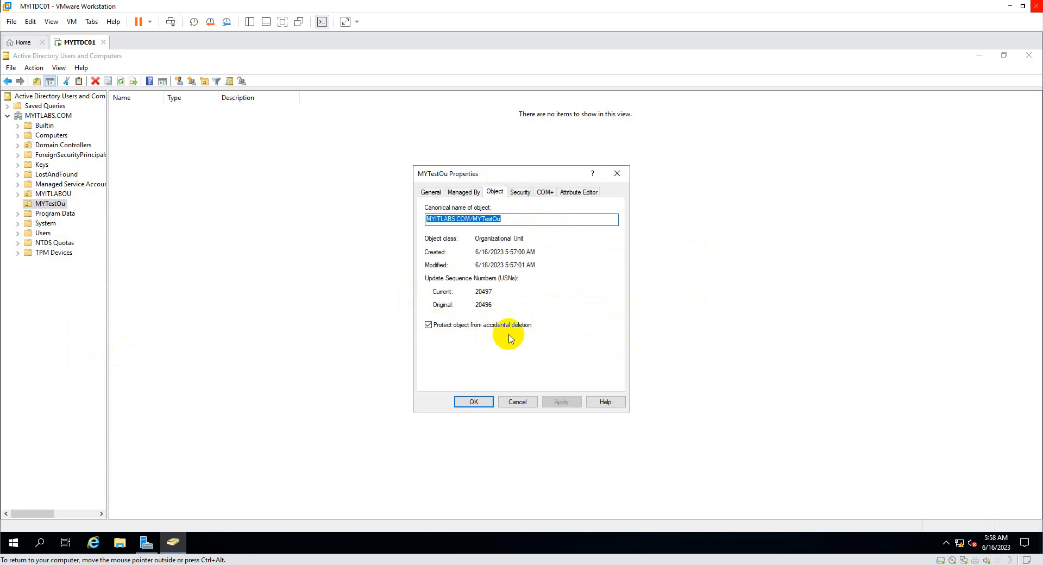
left_click(428, 326)
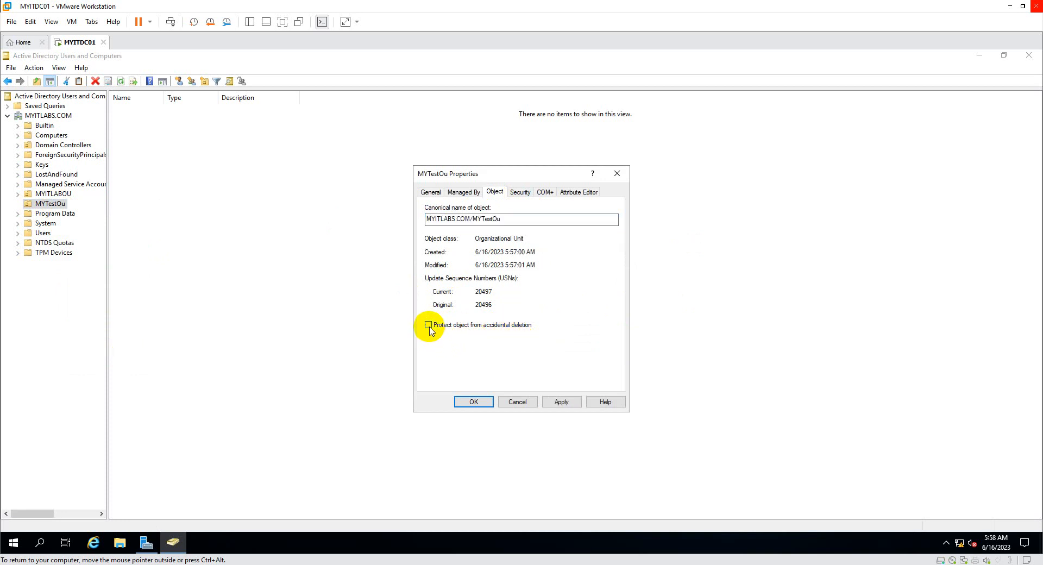
left_click(563, 402)
left_click(474, 401)
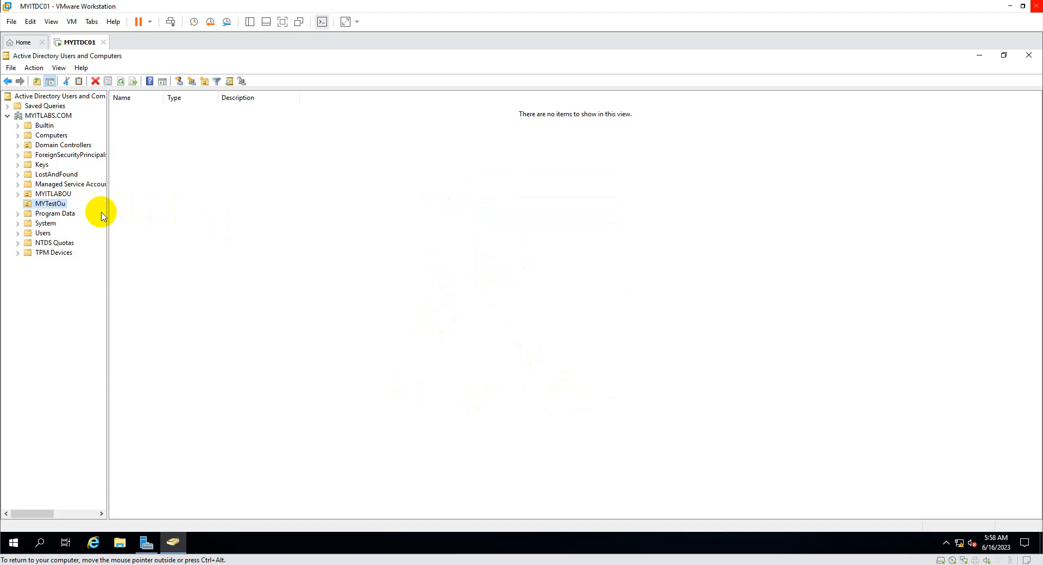
Review MYTestOu's Security permissions for SELF, Authenticated Users, SYSTEM, Domain Admins and Enterprise Admins.
right_click(58, 204)
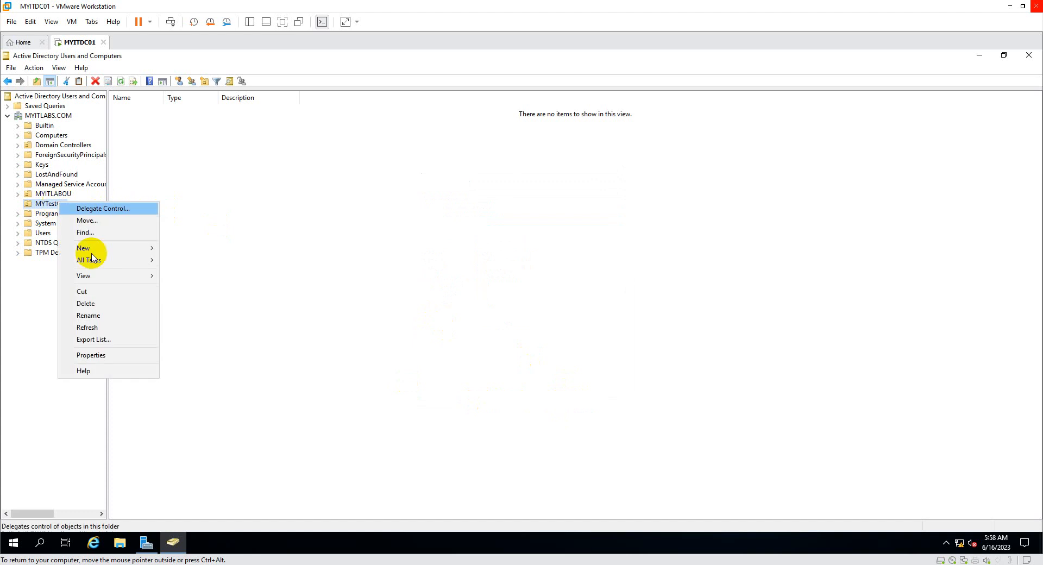
left_click(98, 355)
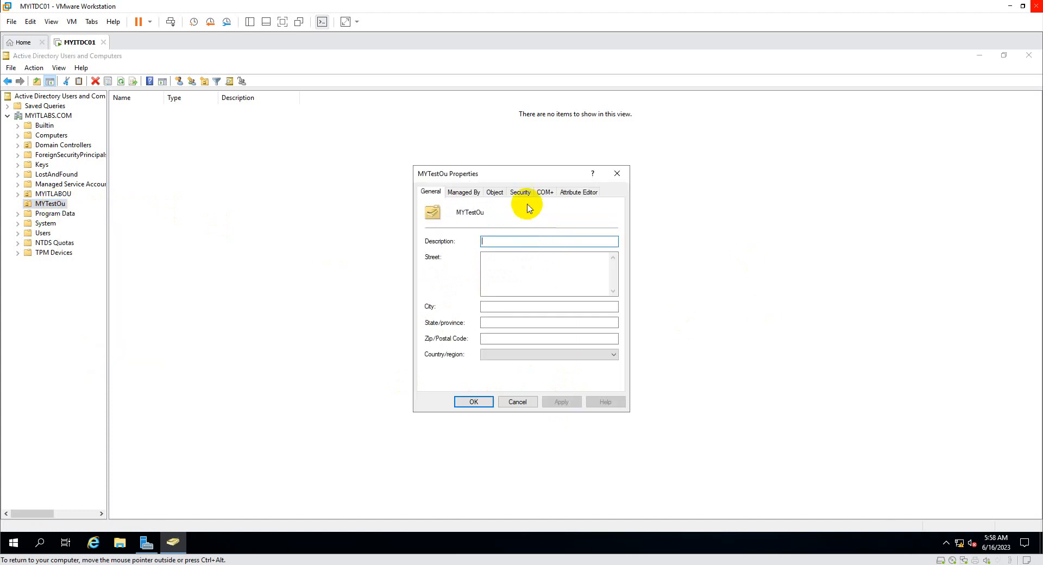
left_click(521, 191)
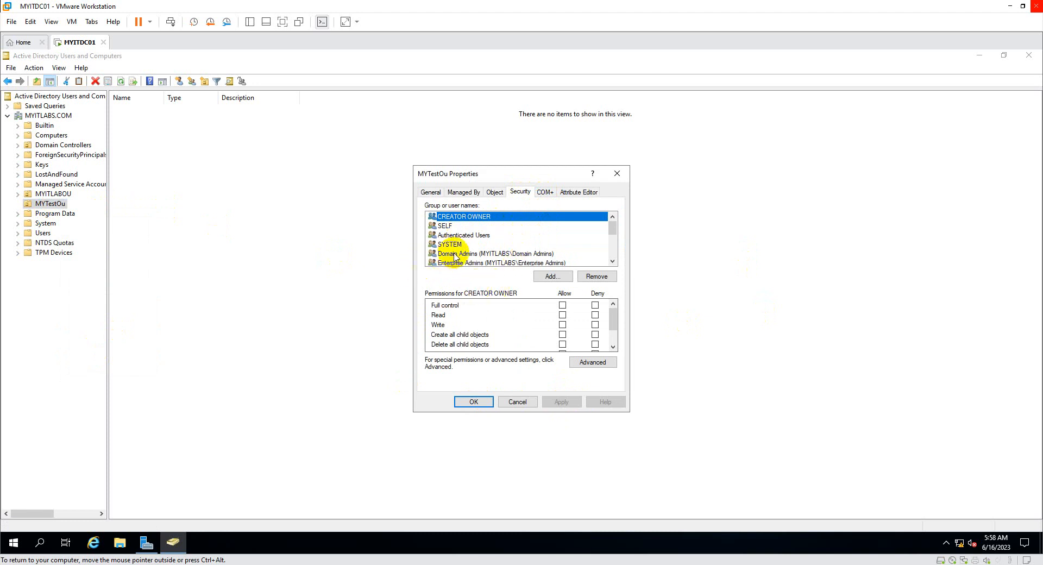
left_click(448, 226)
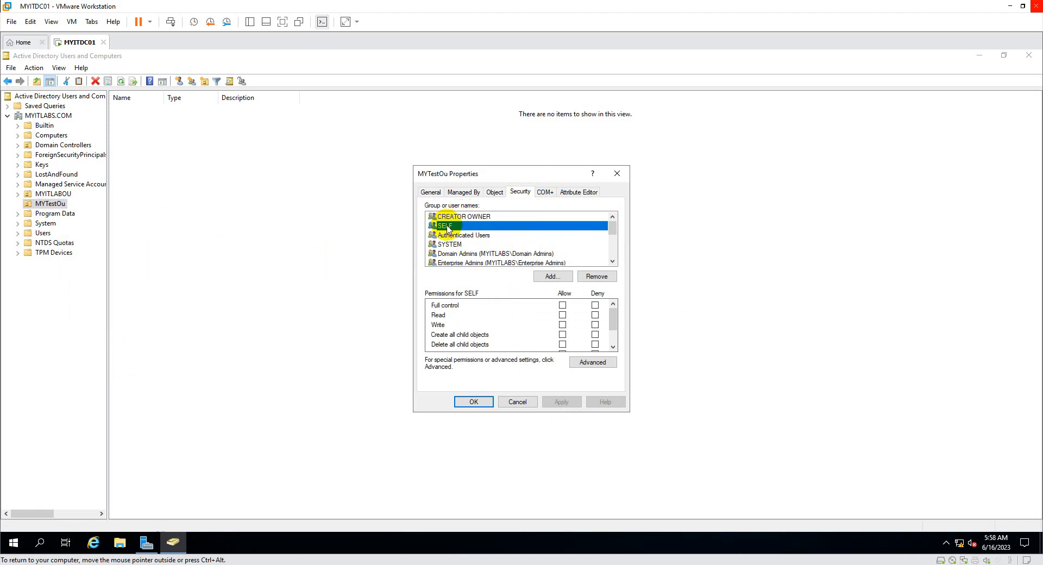
left_click(449, 237)
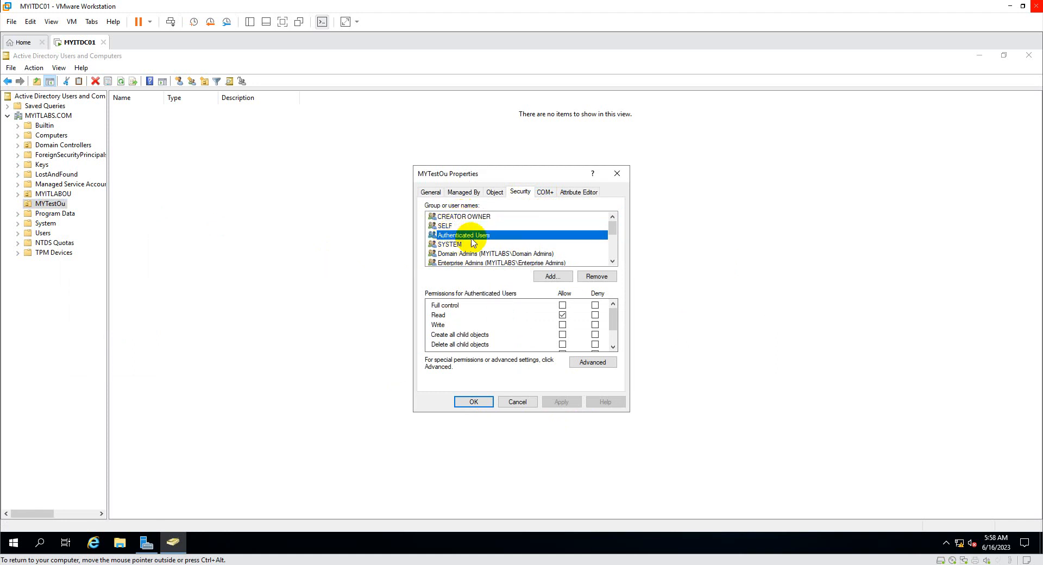
left_click(462, 245)
left_click(477, 254)
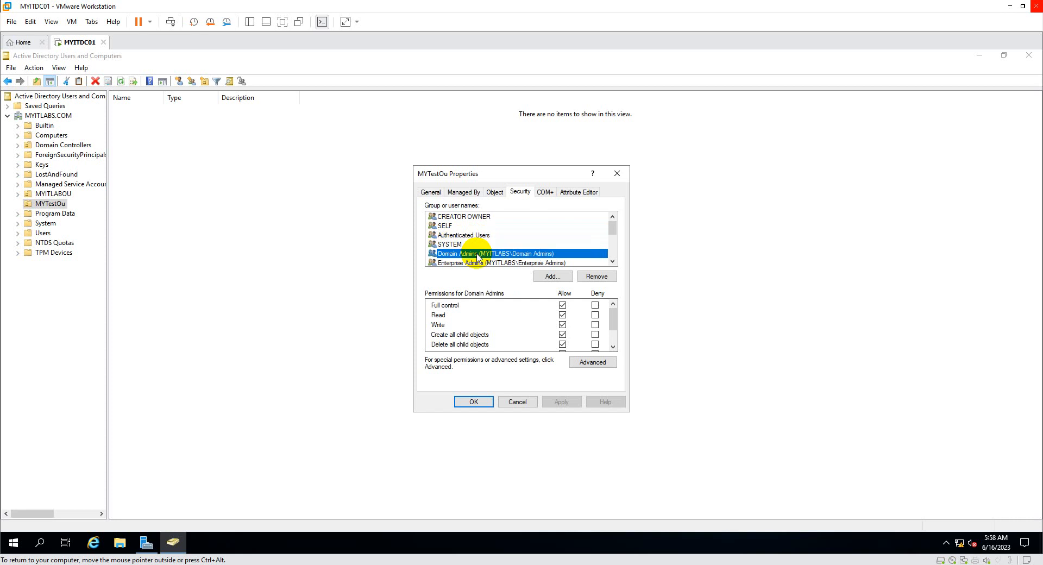
left_click(477, 263)
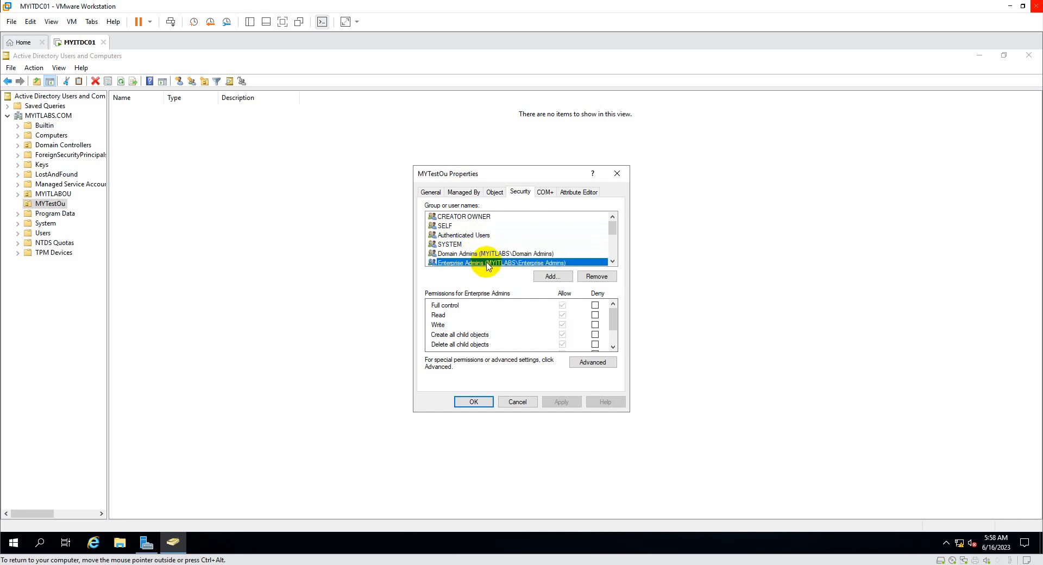
left_click(612, 261)
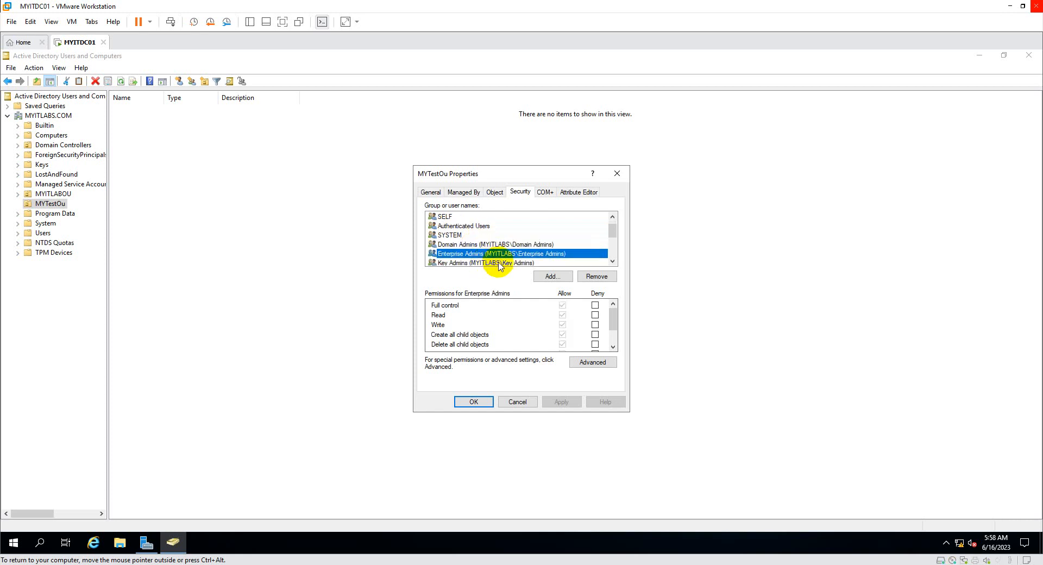
left_click(552, 245)
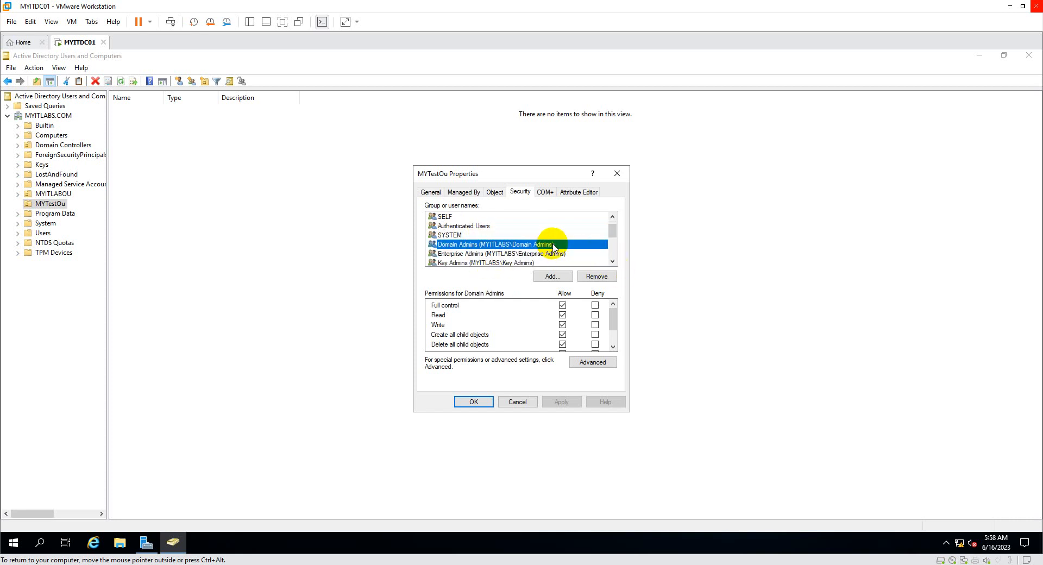
Scroll through the permission lists, check Enterprise Admins and Key Admins, then view the COM+ partition set.
left_click(613, 347)
left_click(613, 347)
left_click(613, 347)
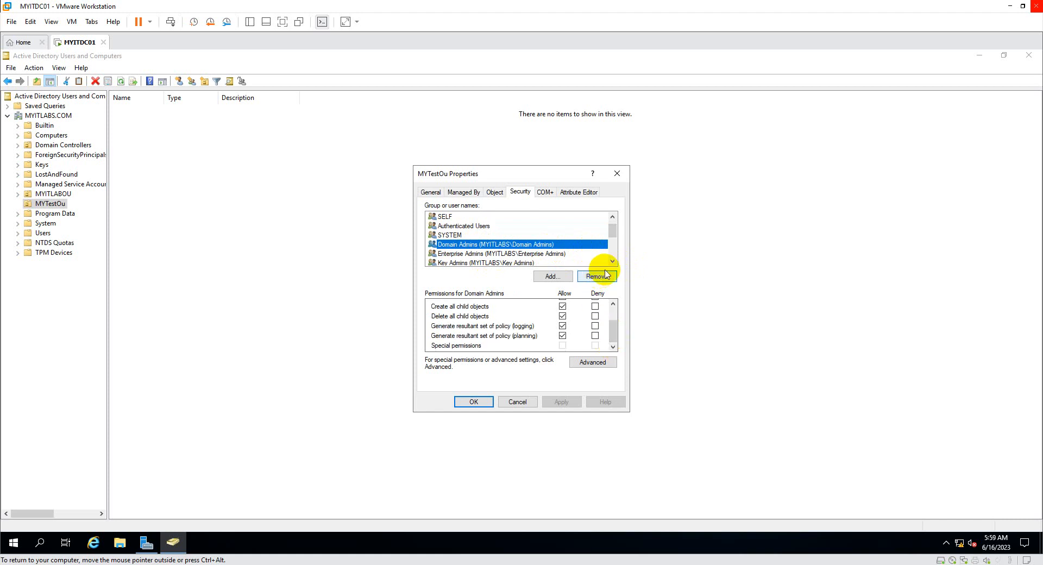
left_click(503, 254)
left_click(478, 263)
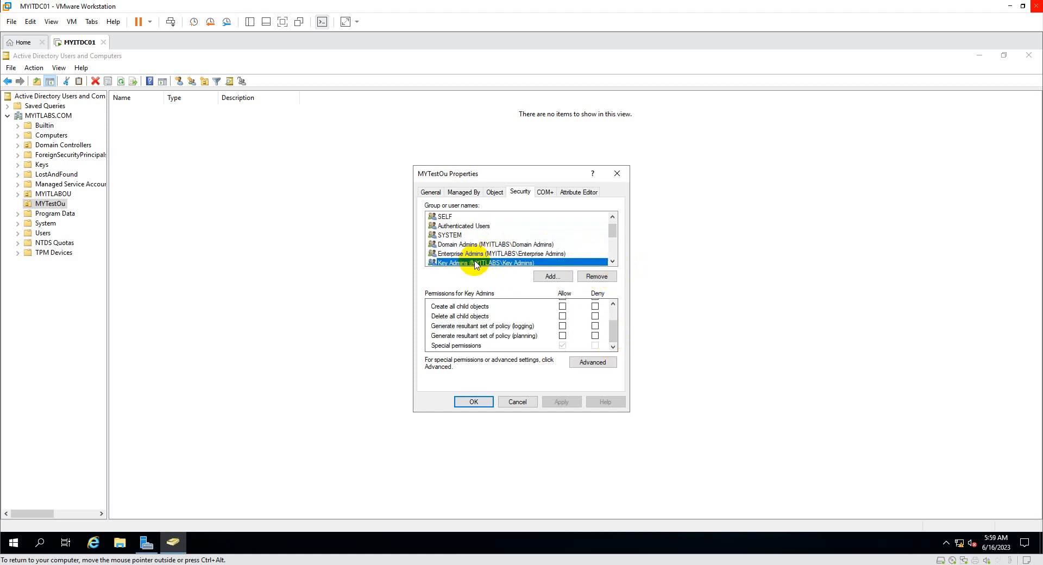
left_click(613, 262)
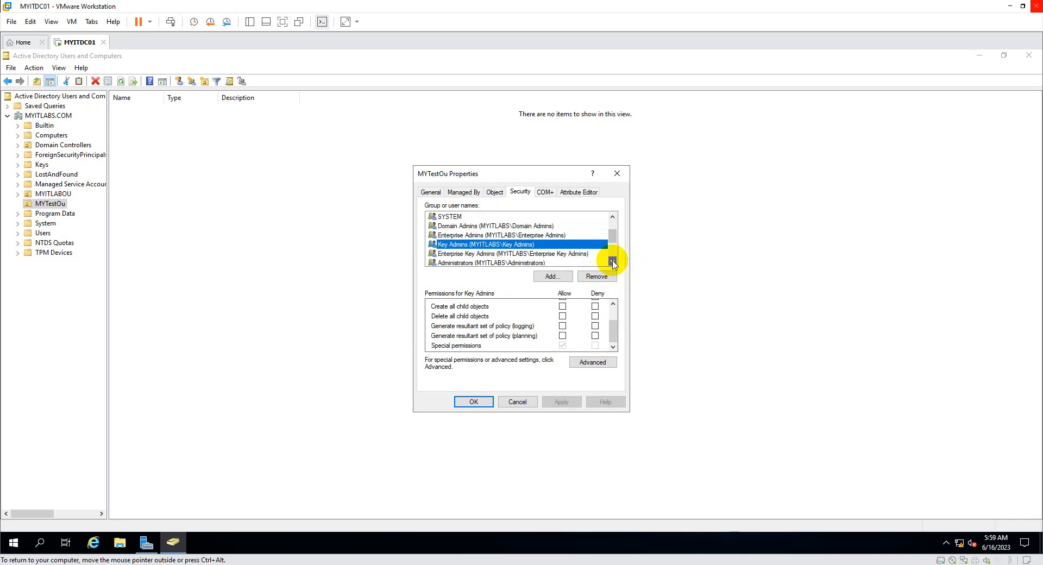
left_click(613, 262)
left_click(613, 262)
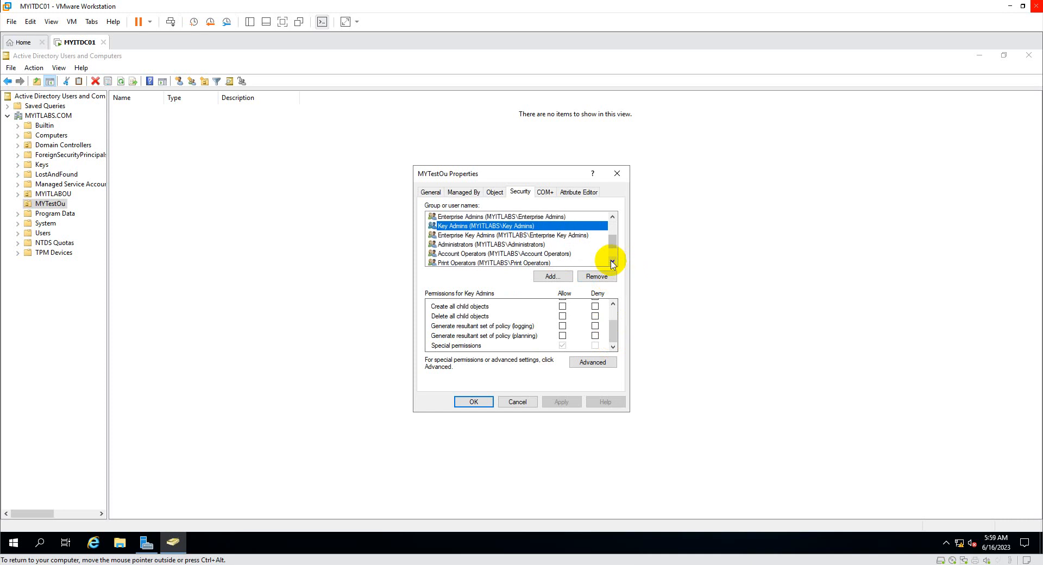
left_click(613, 264)
left_click(613, 264)
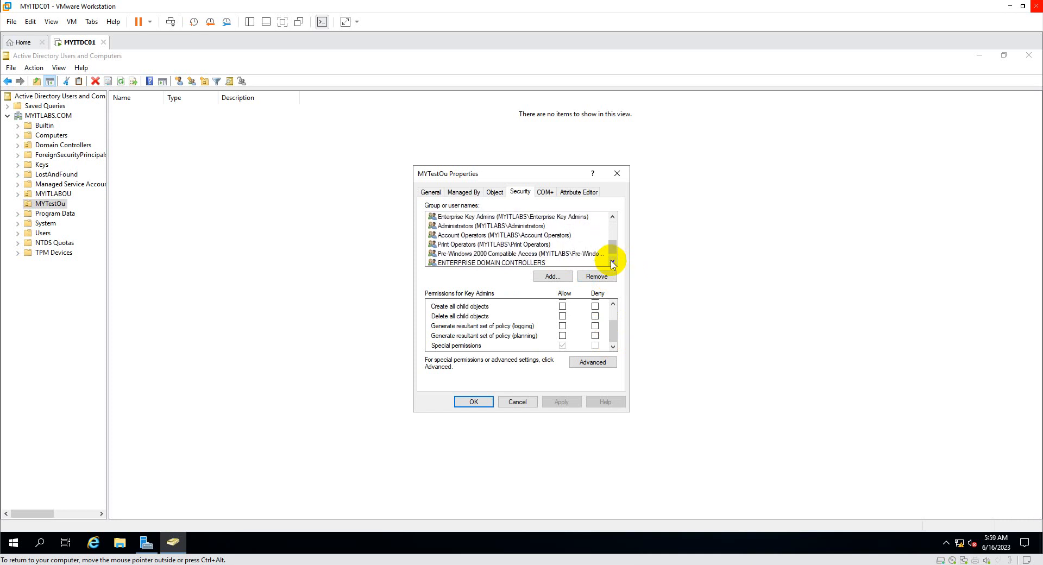
left_click(613, 264)
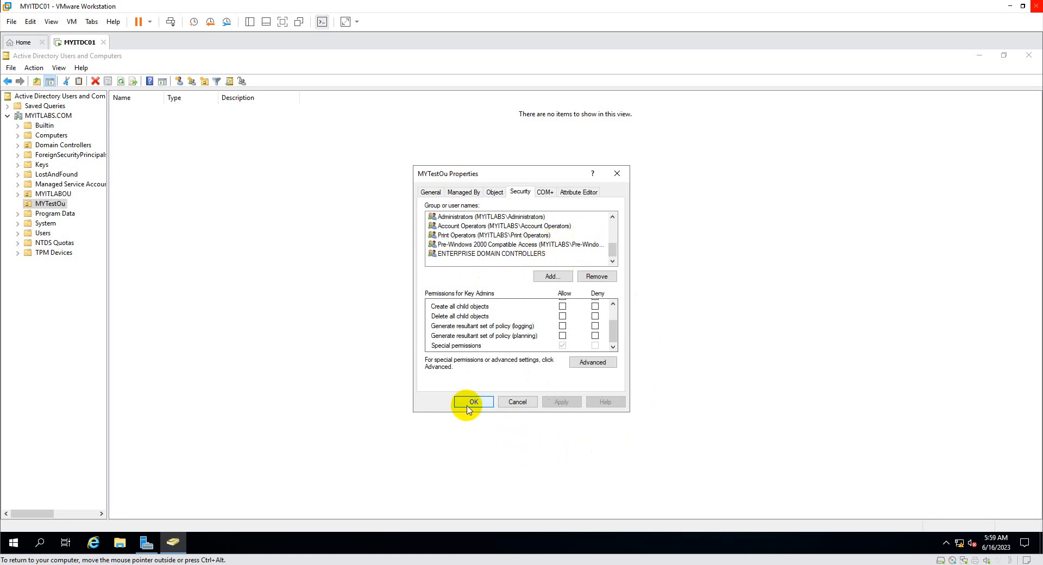
left_click(544, 192)
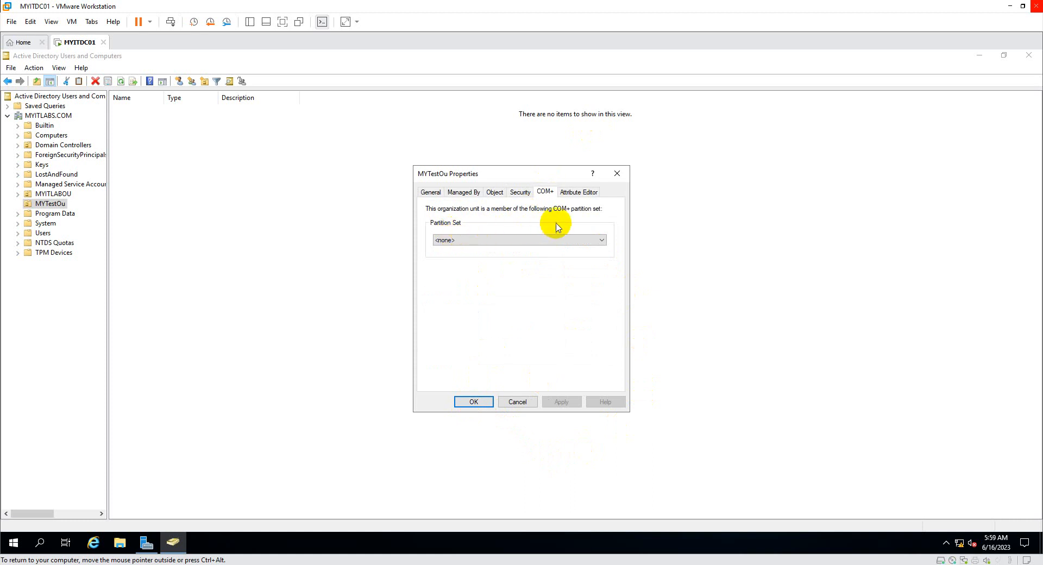
Browse MYTestOu's Attribute Editor list from displayNamePrintable downward, then close the properties with OK.
left_click(582, 192)
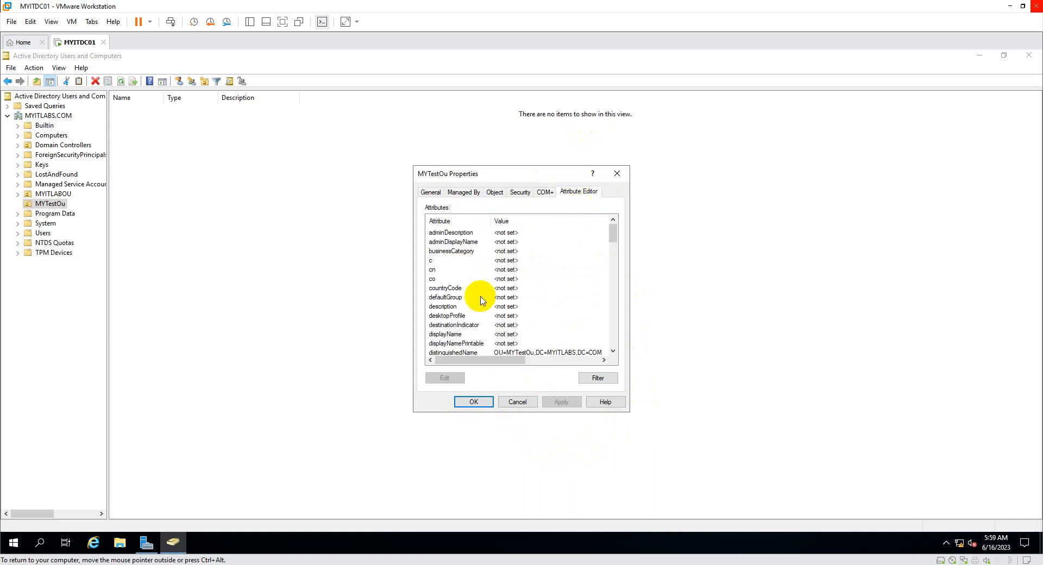
left_click(448, 344)
scroll(461, 338, "down", 2)
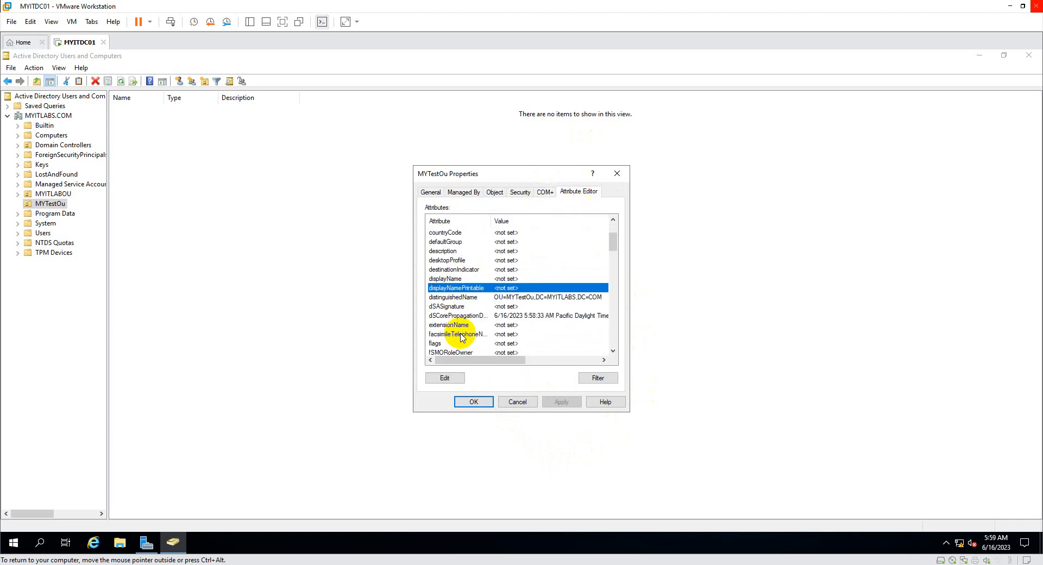
scroll(462, 338, "down", 2)
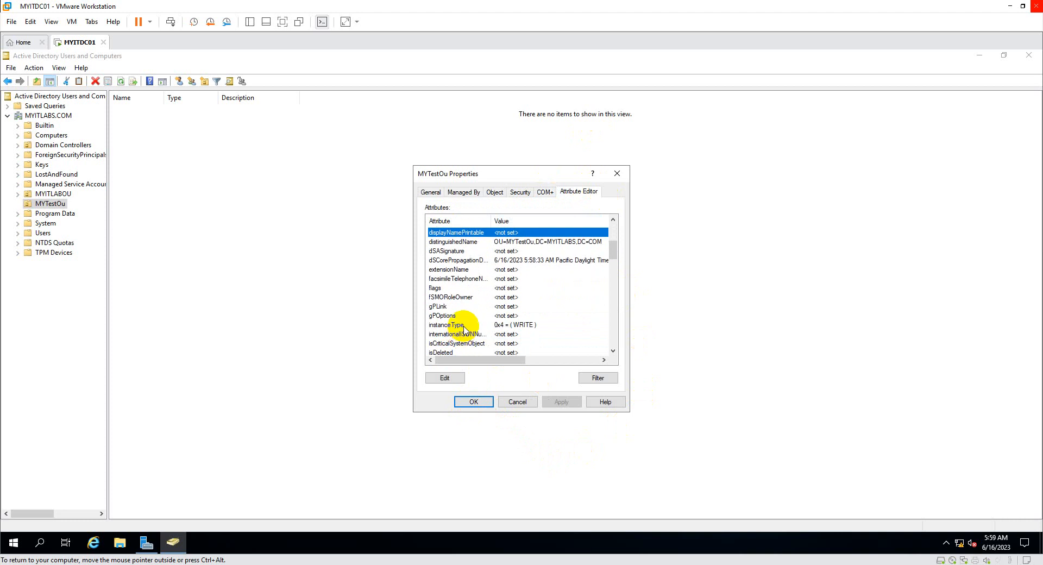
scroll(465, 330, "down", 2)
scroll(466, 330, "down", 3)
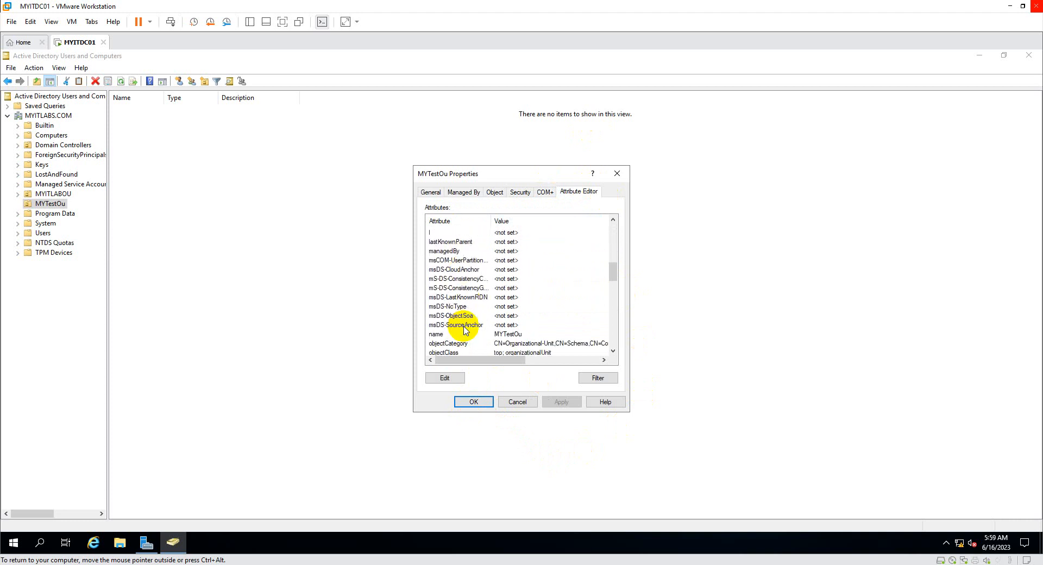
scroll(478, 337, "down", 4)
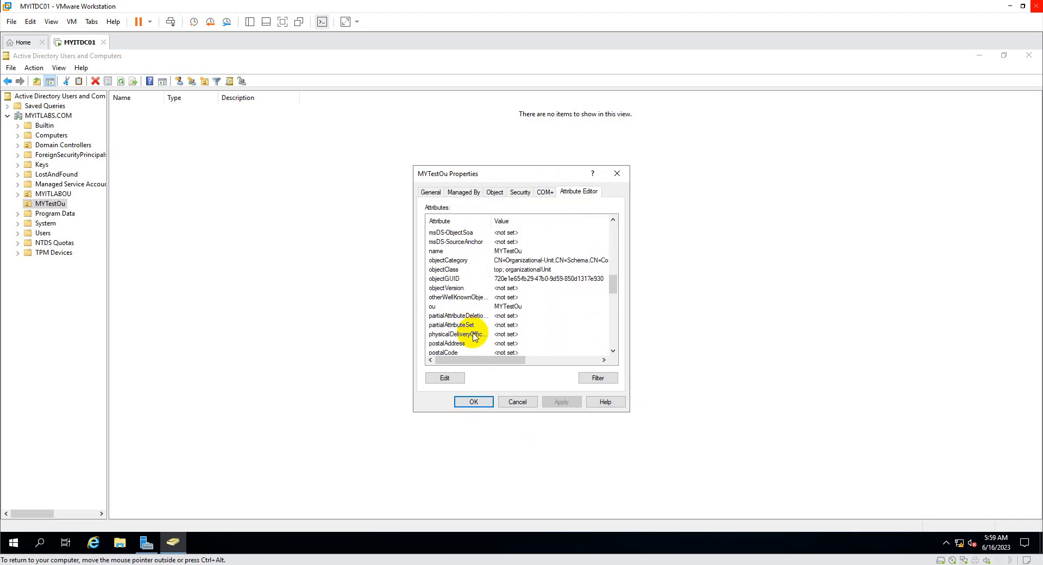
left_click(473, 403)
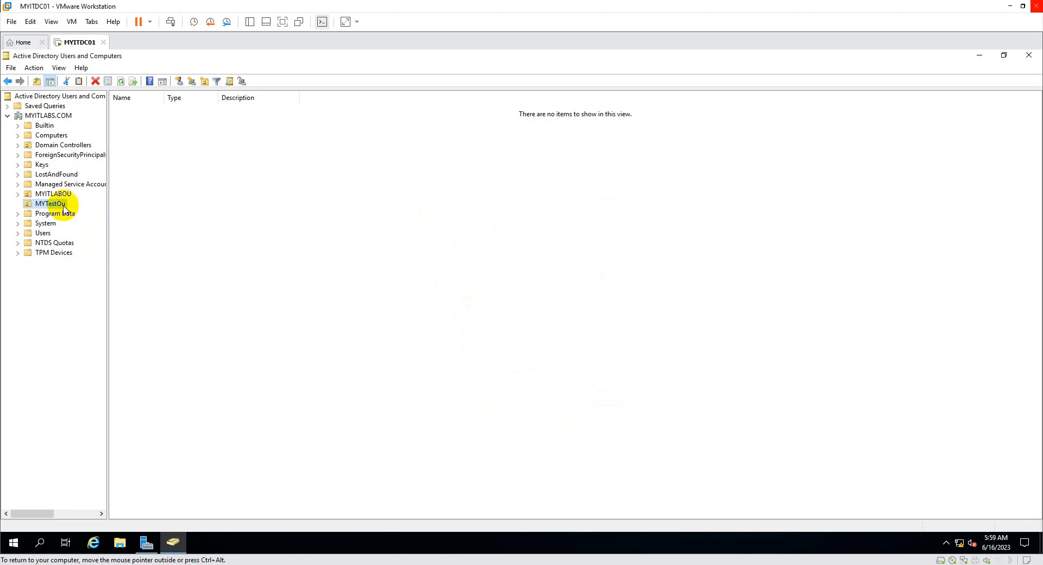
Delete MYTestOu and confirm the deletion with Yes.
key("Delete")
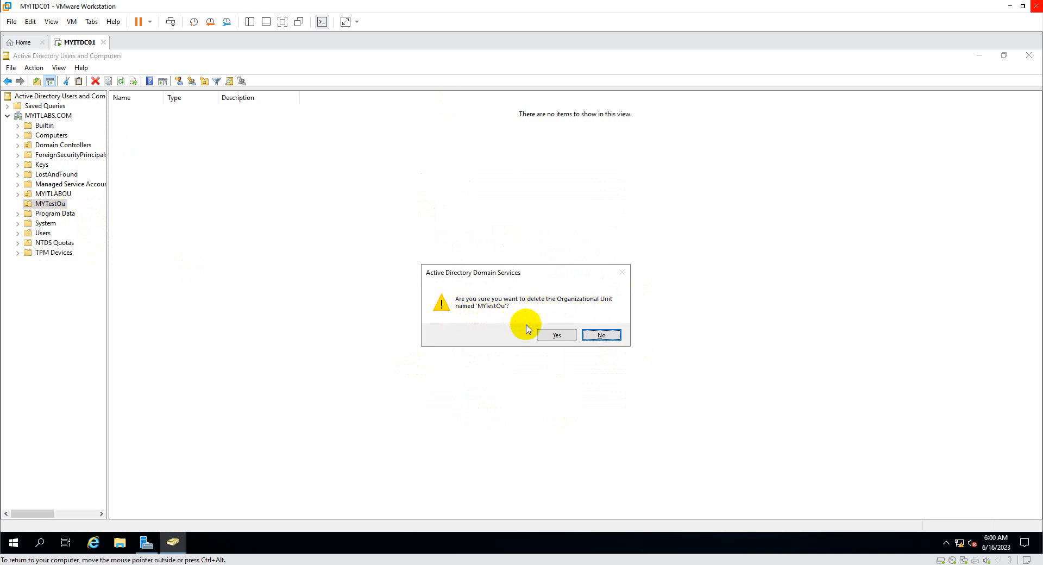
left_click(565, 337)
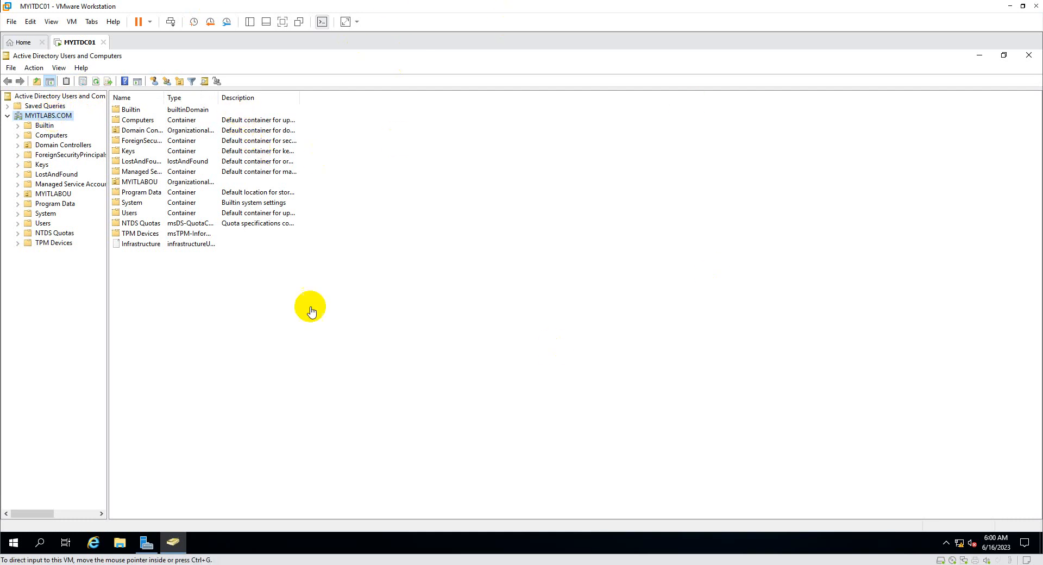
Add an organizational unit named 'Test Groups' directly under MYITLABS.COM.
right_click(63, 116)
mouse_move(103, 196)
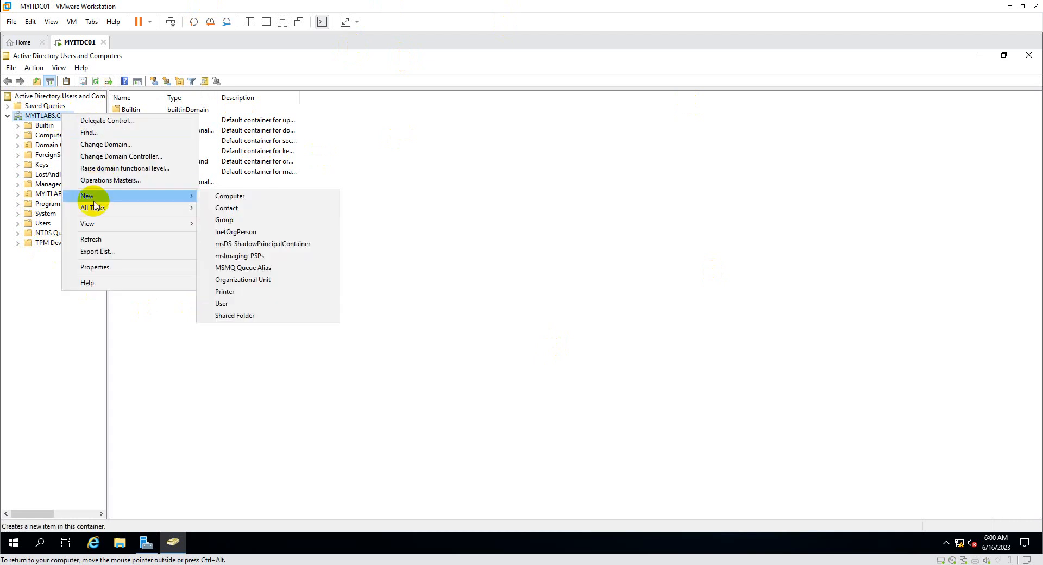
left_click(254, 283)
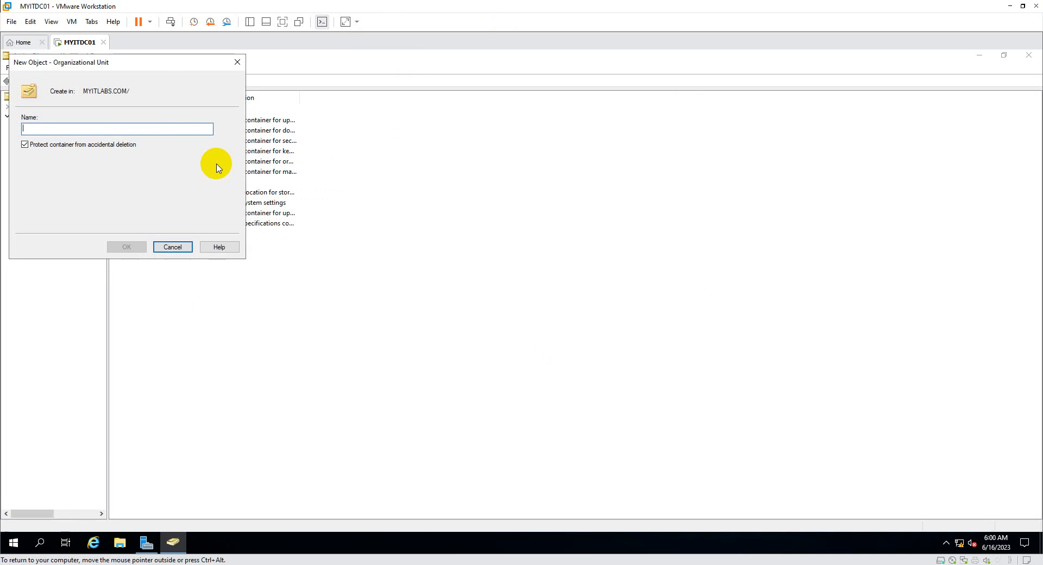
type("Test Groups")
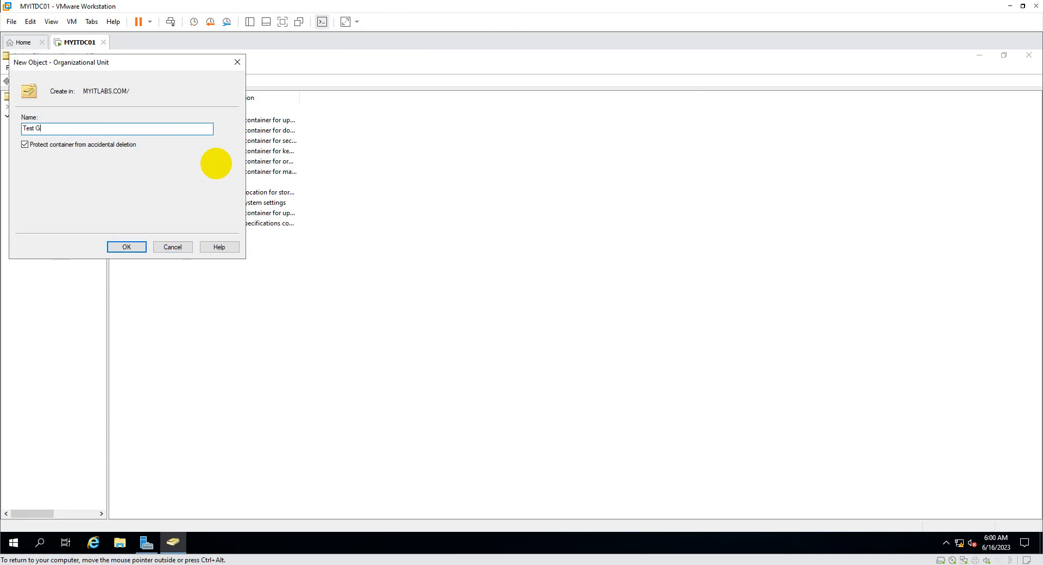
key("Return")
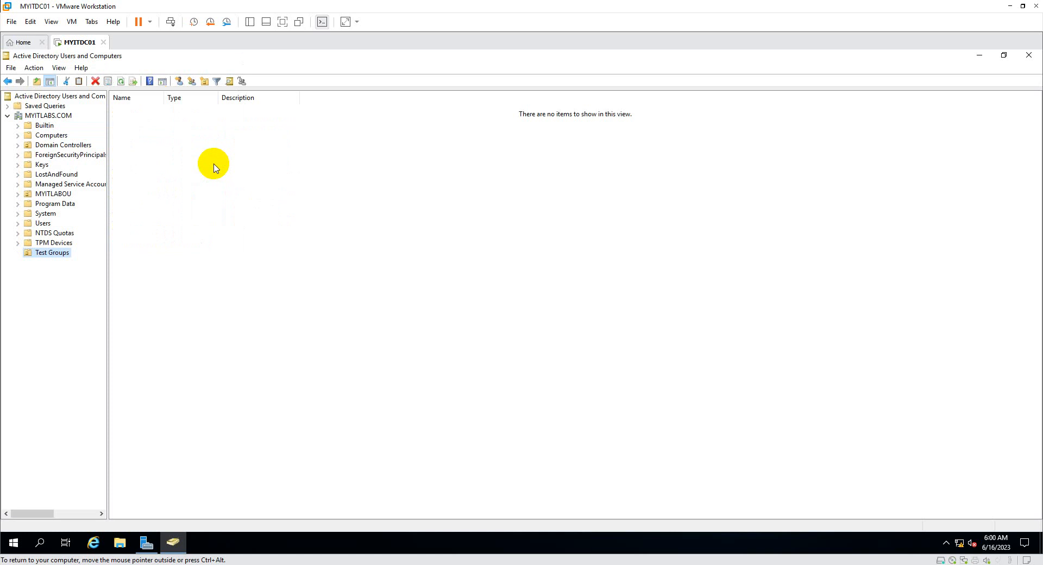
Start a New Object - Group form in Test Groups and center it on screen.
right_click(60, 258)
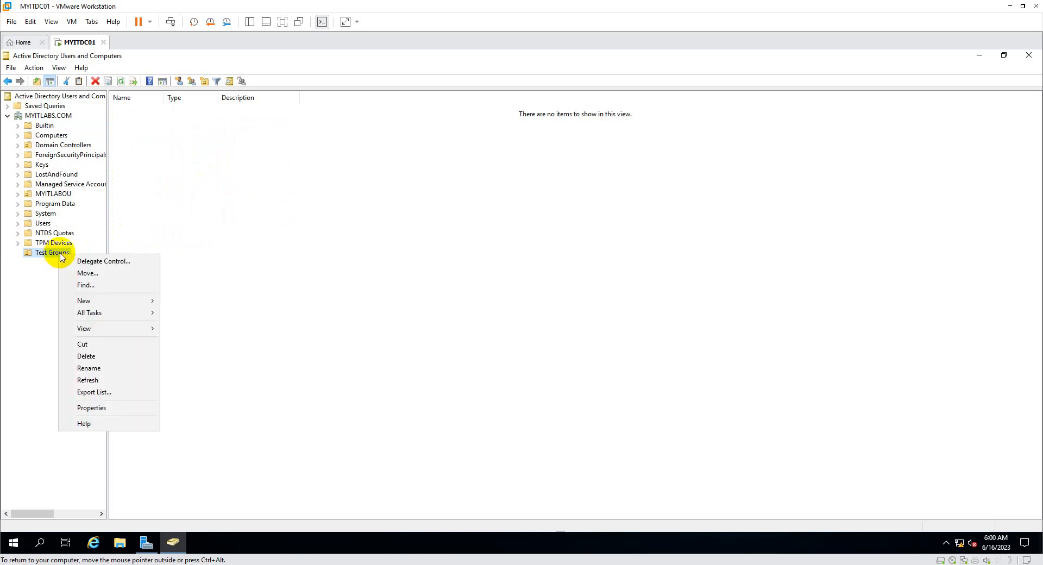
mouse_move(86, 303)
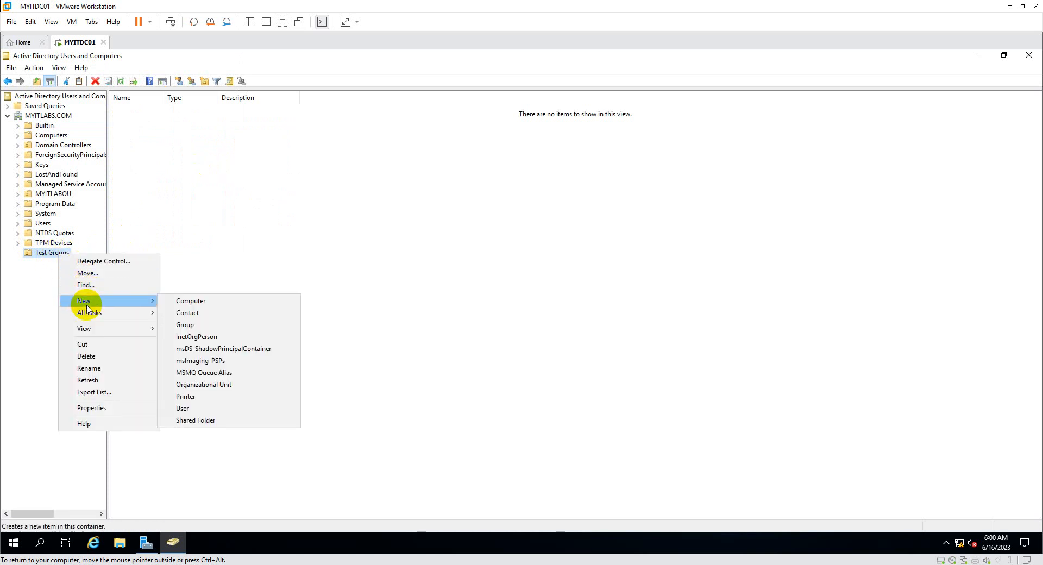
left_click(187, 325)
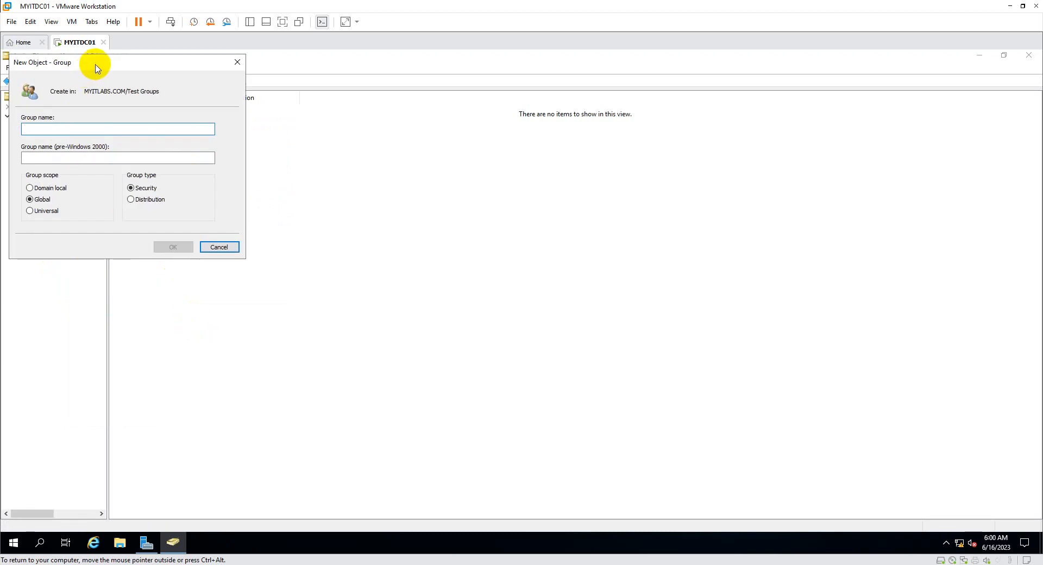
left_click_drag(98, 65, 403, 191)
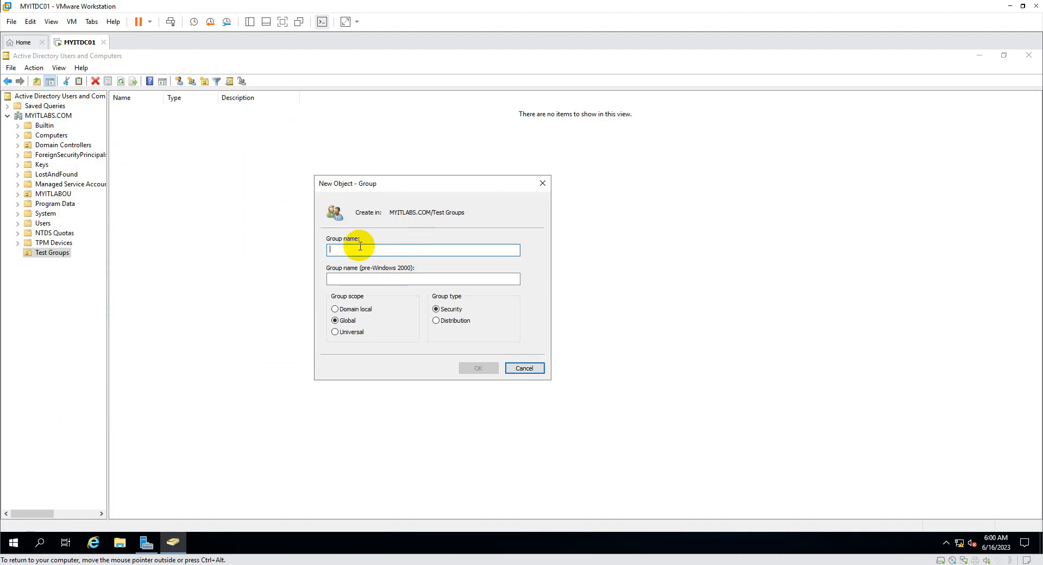
Name the group Testgroupsecurity with Universal scope and Security type, and create it.
type("Test")
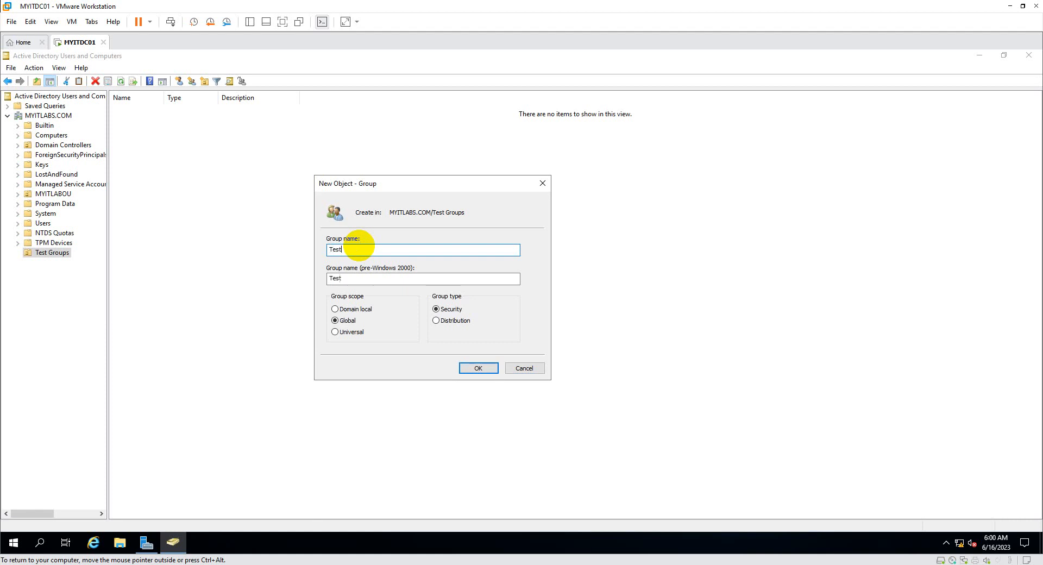
type("groupsecurity")
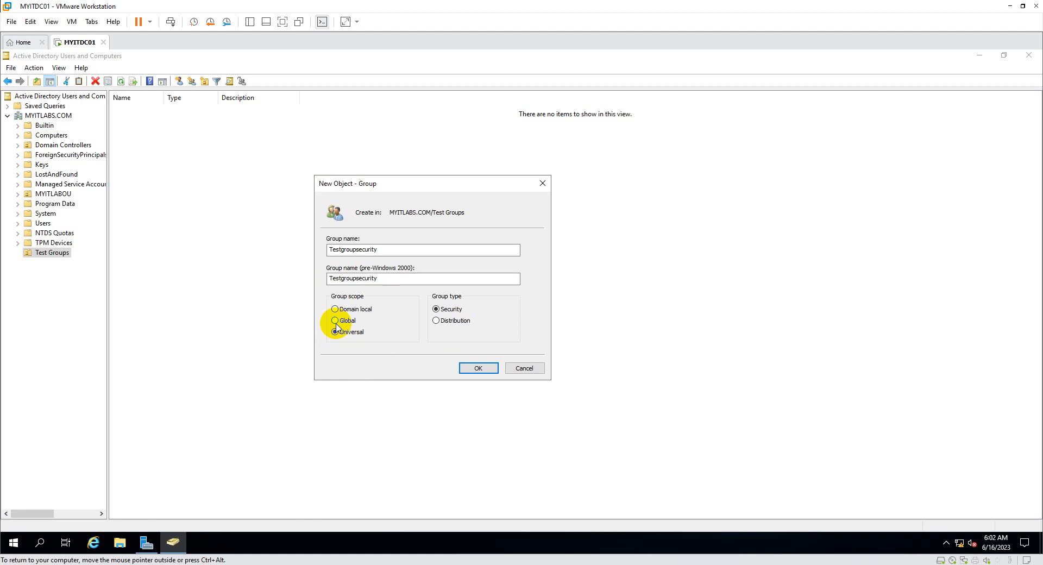
left_click(481, 370)
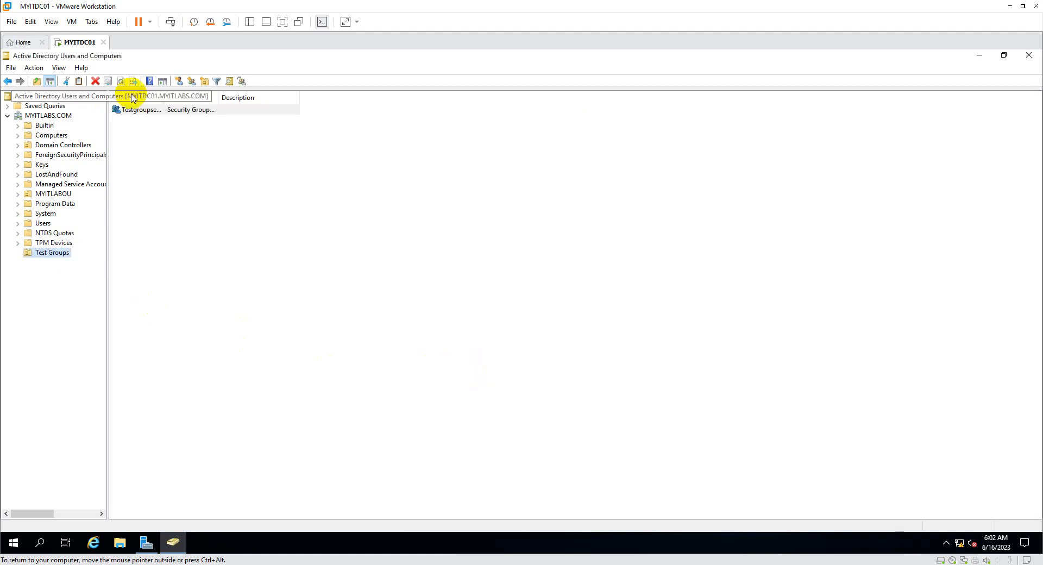
Auto-fit the Name column so Testgroupsecurity shows in full, then clear the selection.
double_click(165, 98)
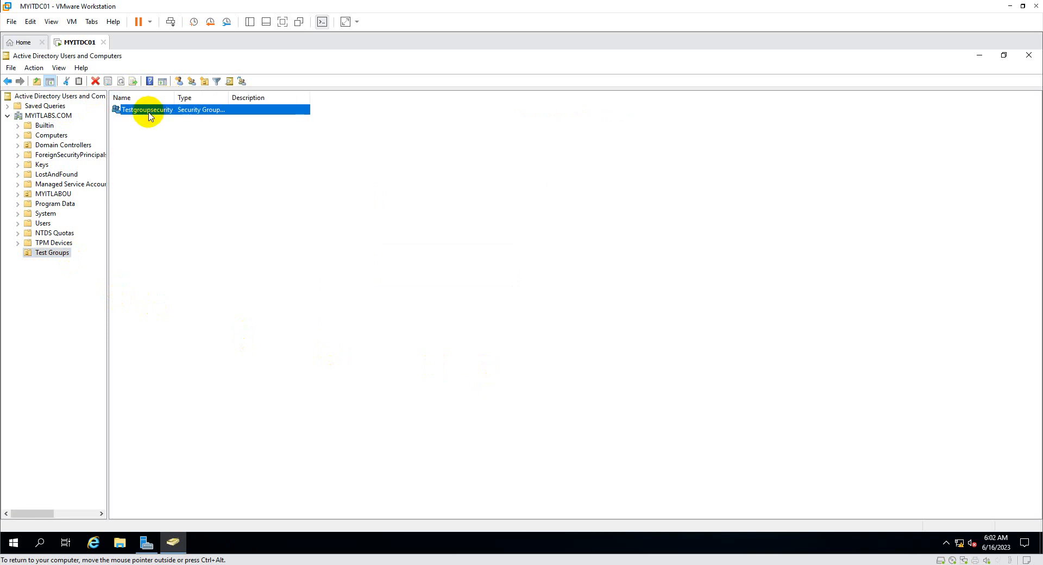
left_click(131, 138)
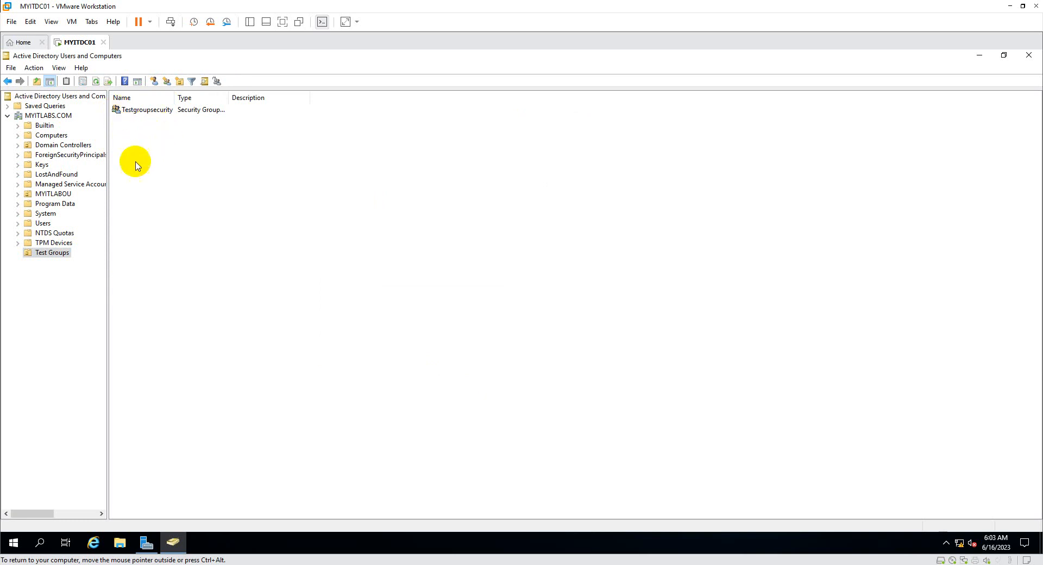
Create group TestgroupDL in Test Groups with Distribution type and Universal scope.
right_click(58, 255)
mouse_move(78, 303)
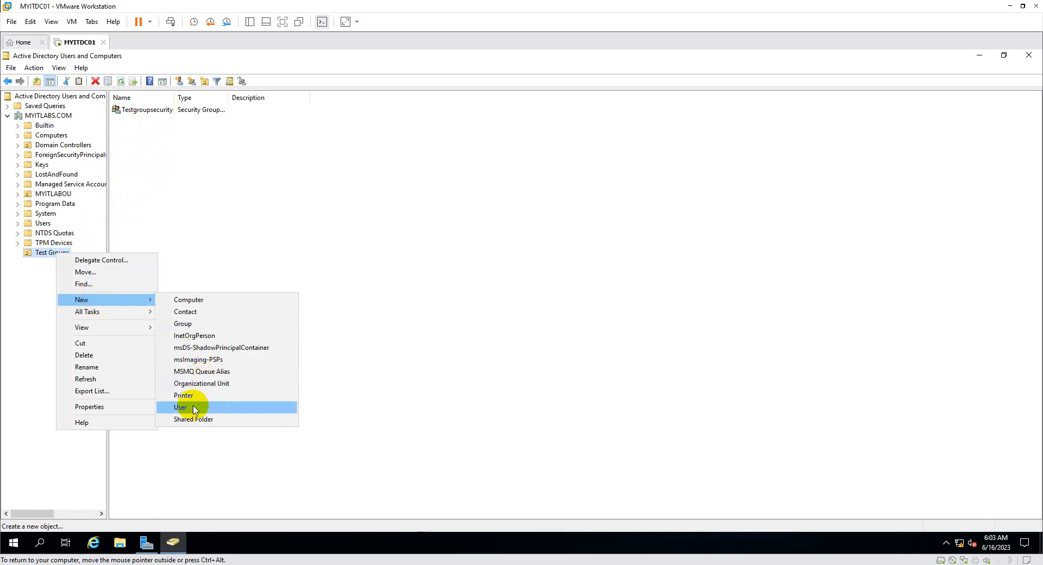
left_click(192, 324)
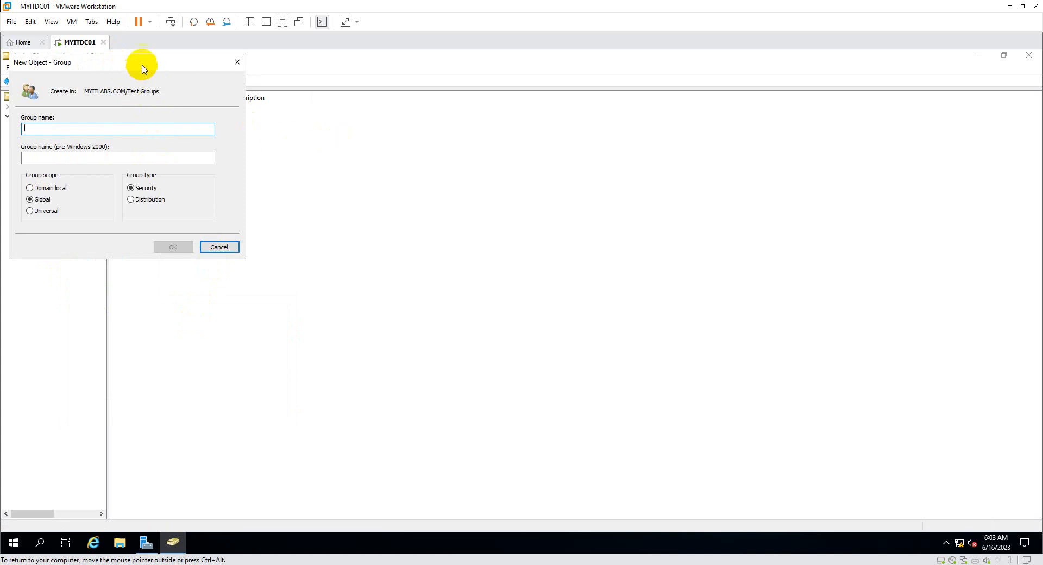
left_click_drag(142, 65, 500, 228)
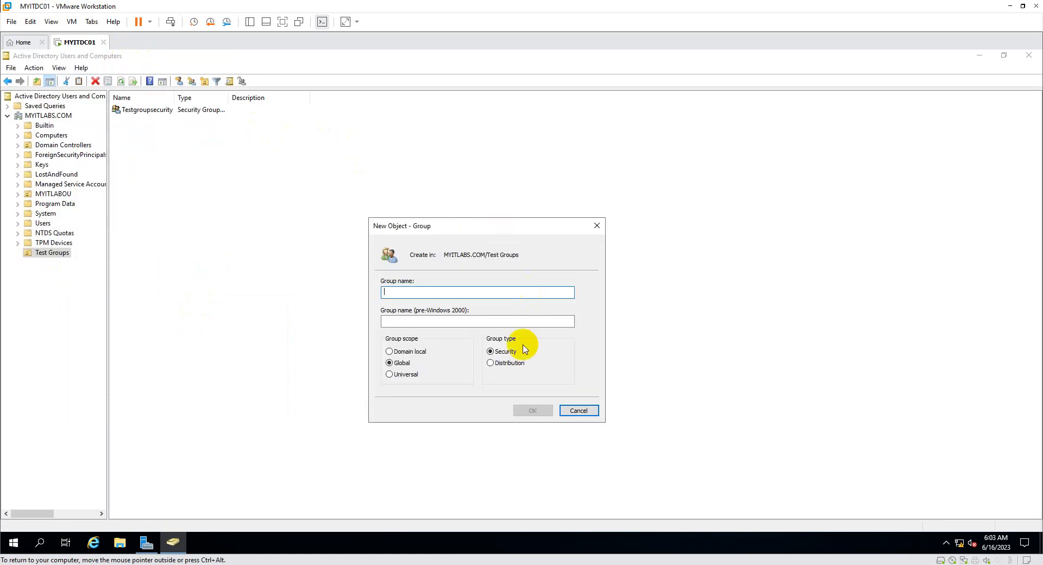
left_click(503, 367)
left_click(436, 294)
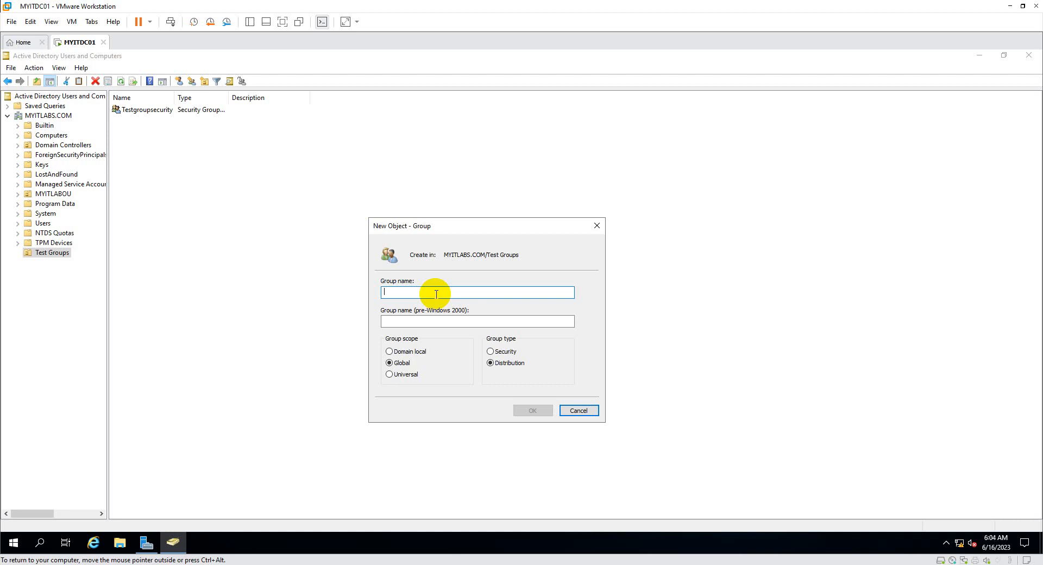
type("Test")
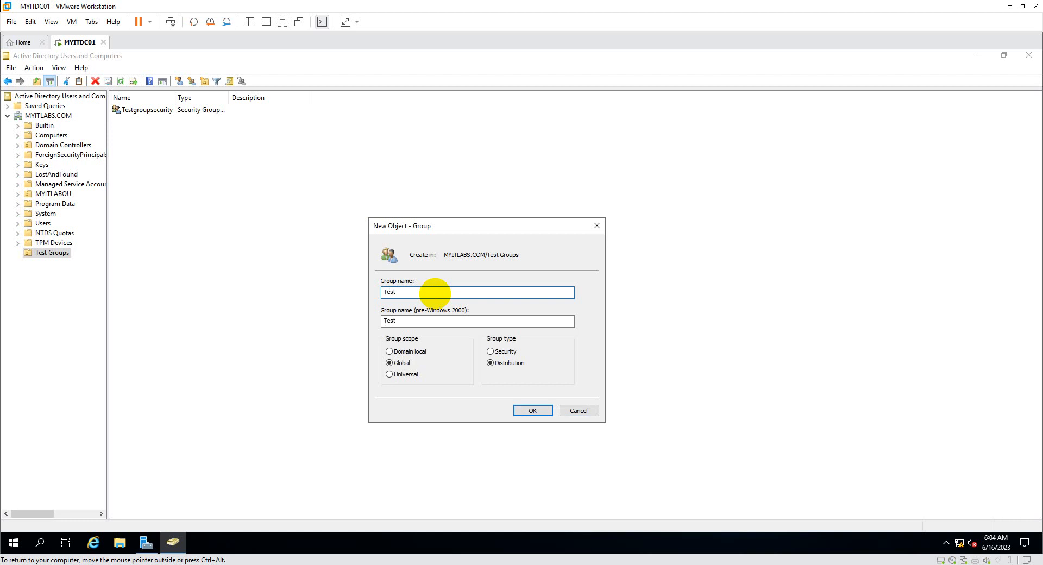
type("groupDL")
left_click(413, 375)
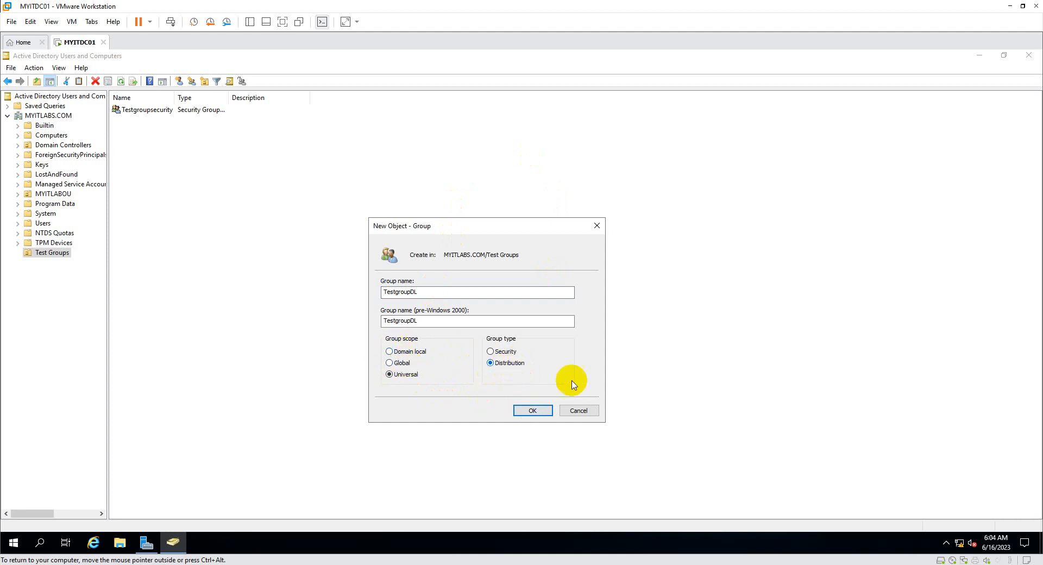
left_click(548, 414)
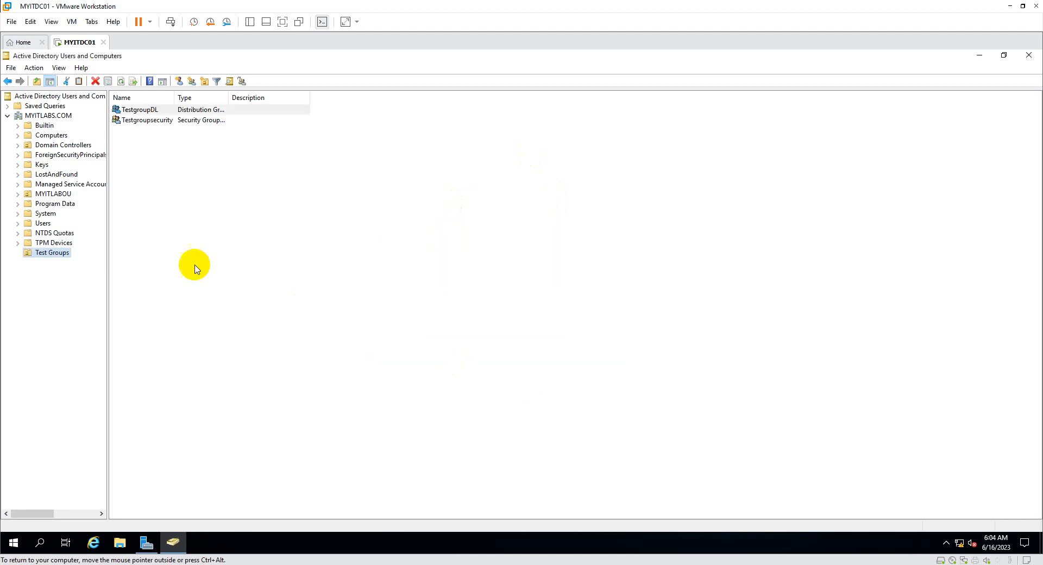
Auto-fit the Type column to reveal 'Distribution Group - Universal' and 'Security Group - Universal'.
left_click(158, 164)
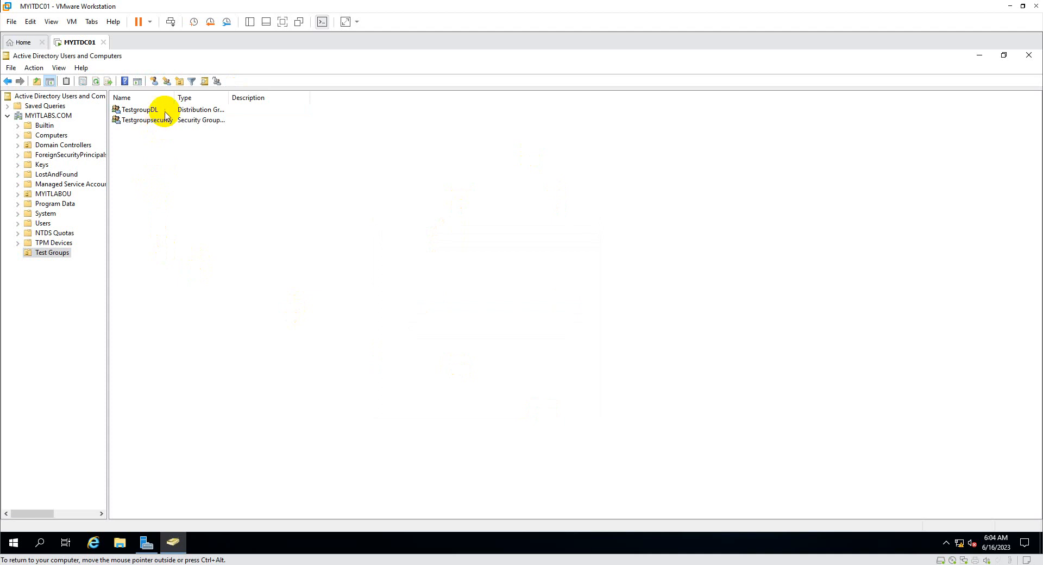
double_click(230, 98)
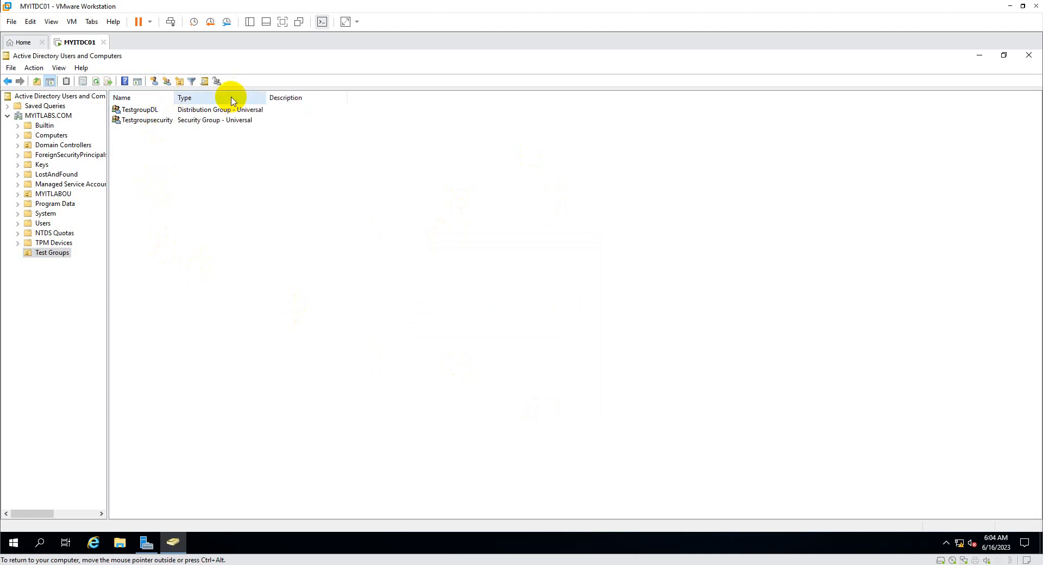
left_click(206, 125)
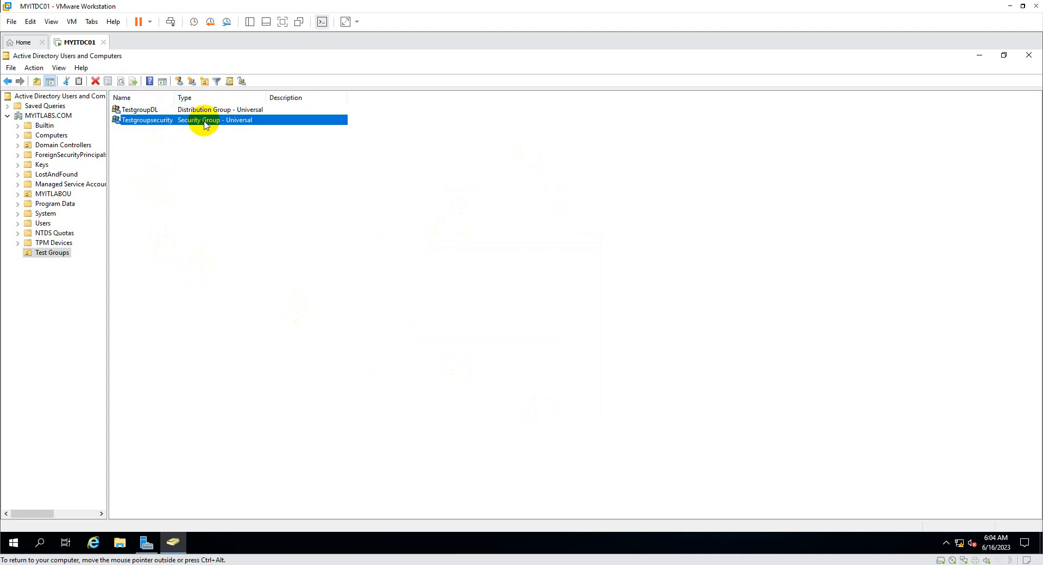
left_click(211, 110)
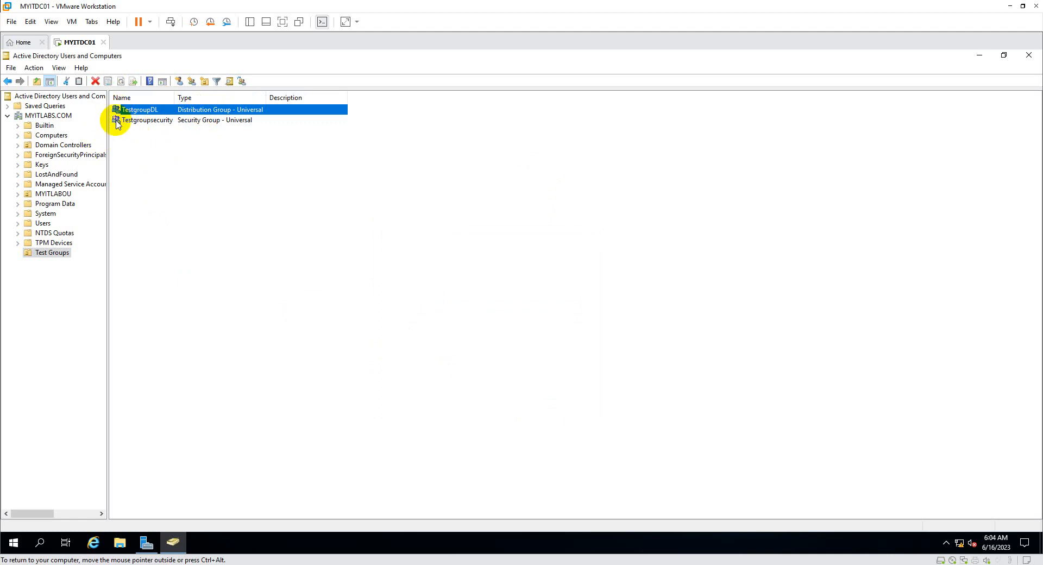
Start a new user in Test Groups with name and logon name T3.
right_click(134, 147)
mouse_move(170, 195)
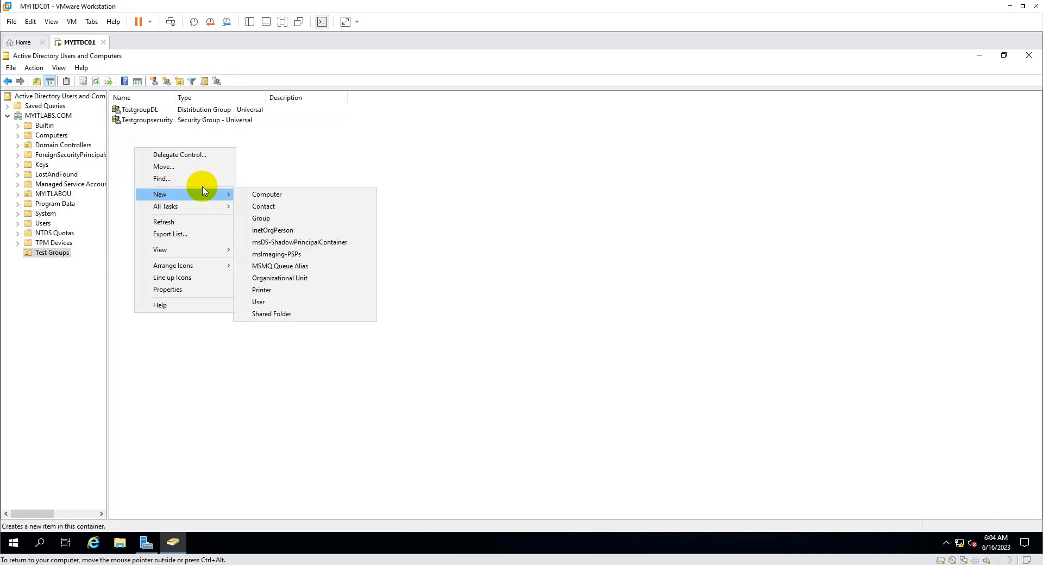
left_click(262, 302)
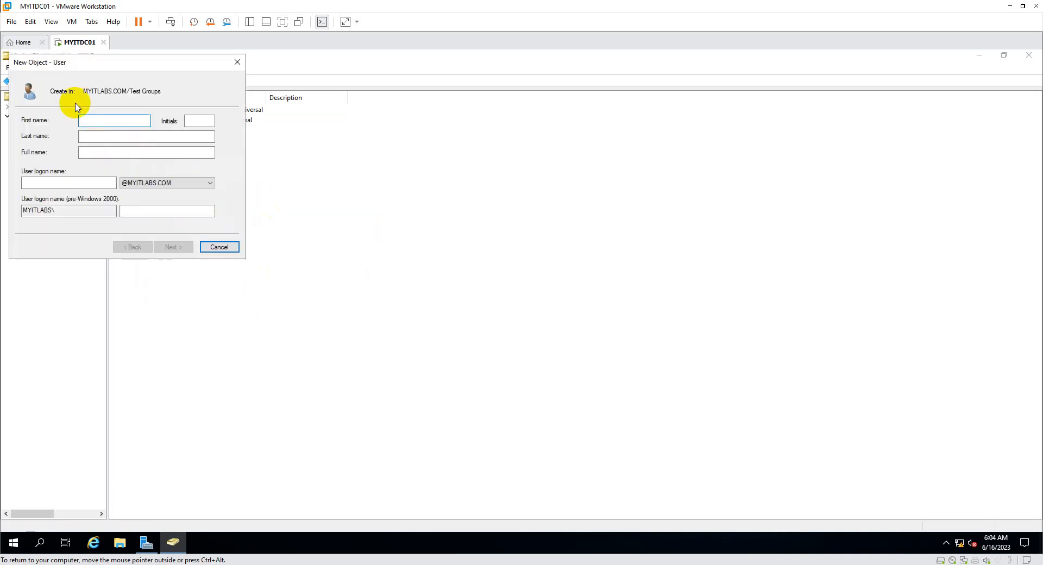
type("T3")
left_click(44, 187)
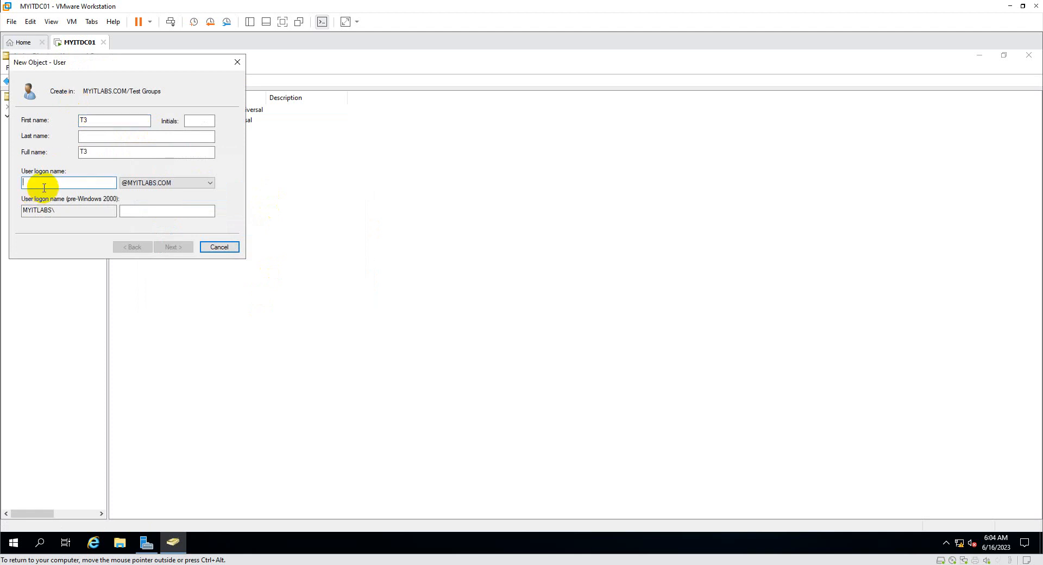
type("T3")
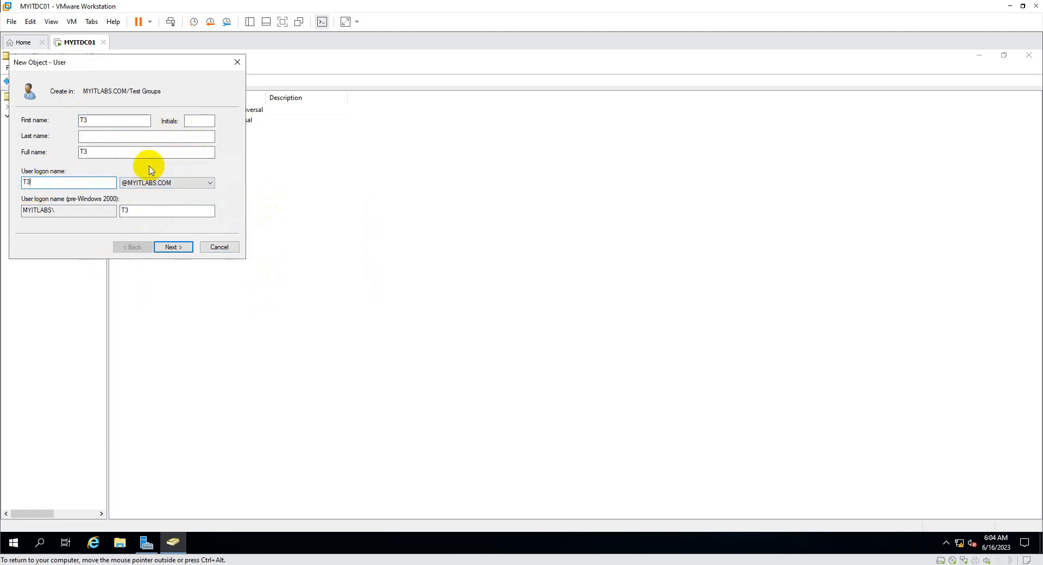
left_click(170, 247)
Give T3 a password with no forced change at next logon, and finish creating it.
left_click(51, 156)
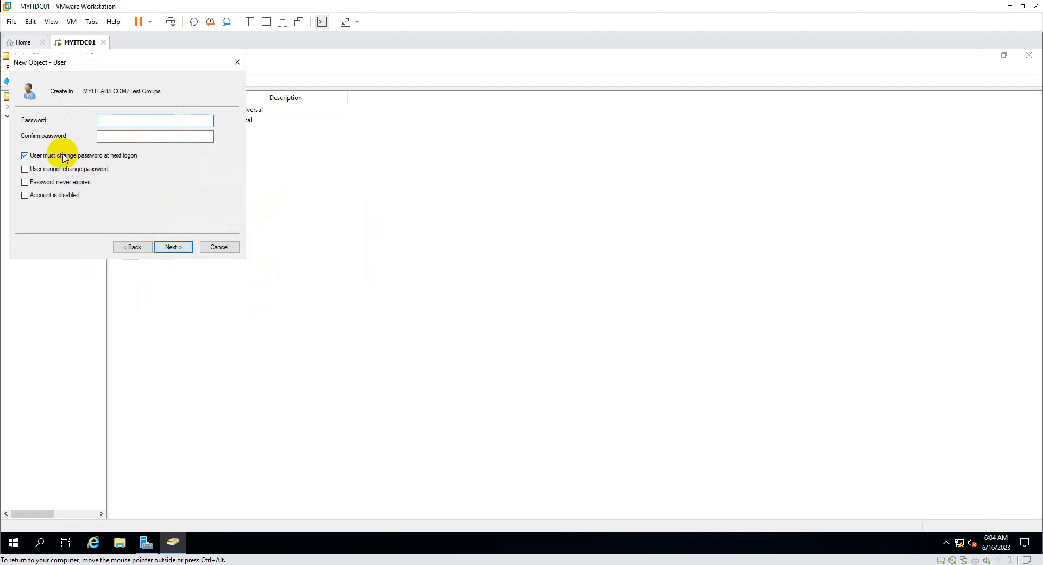
left_click(128, 121)
type("••••••••")
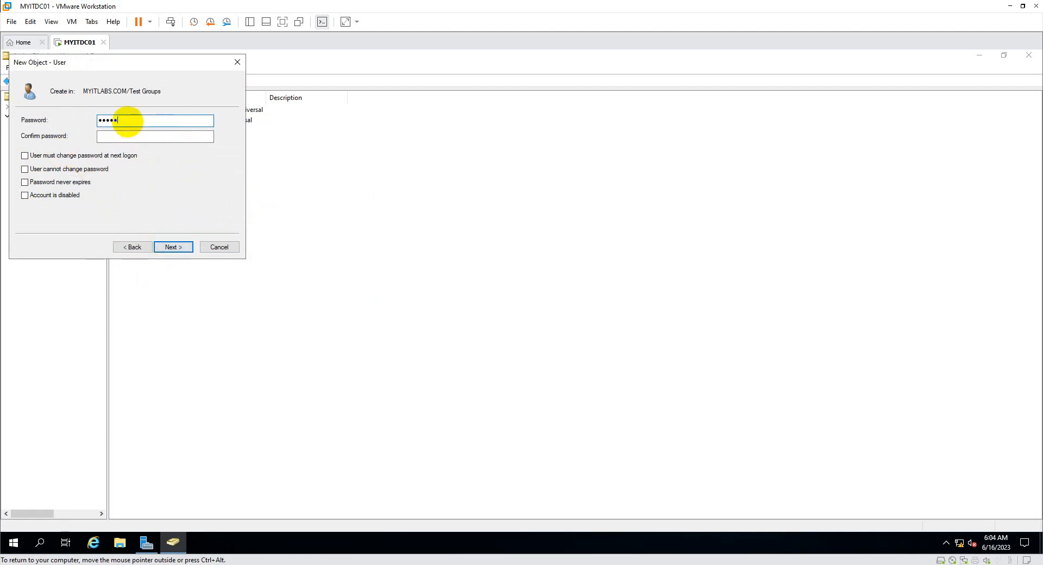
key("Tab")
type("•••••••")
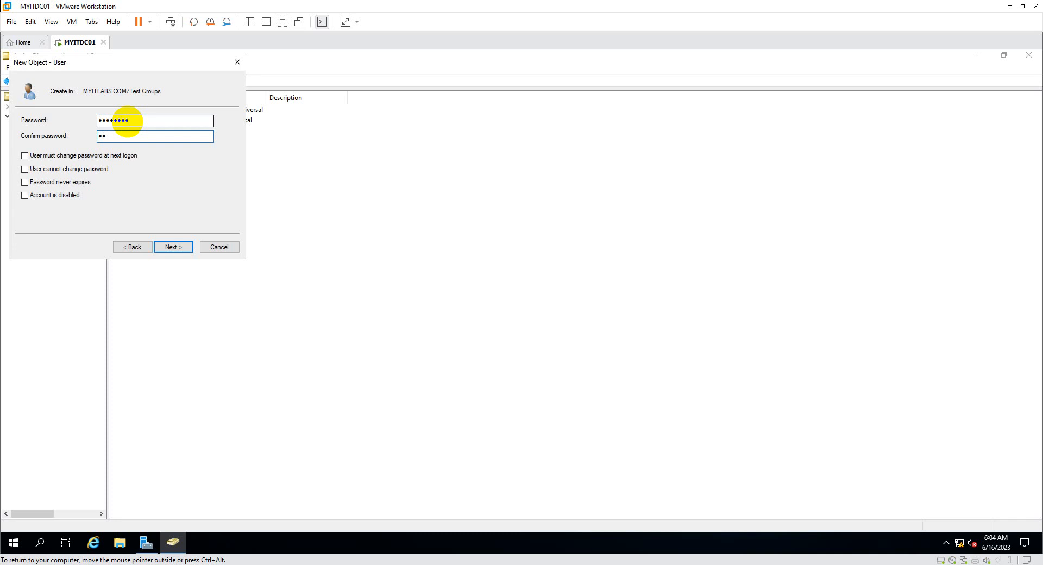
type("•")
key("Return")
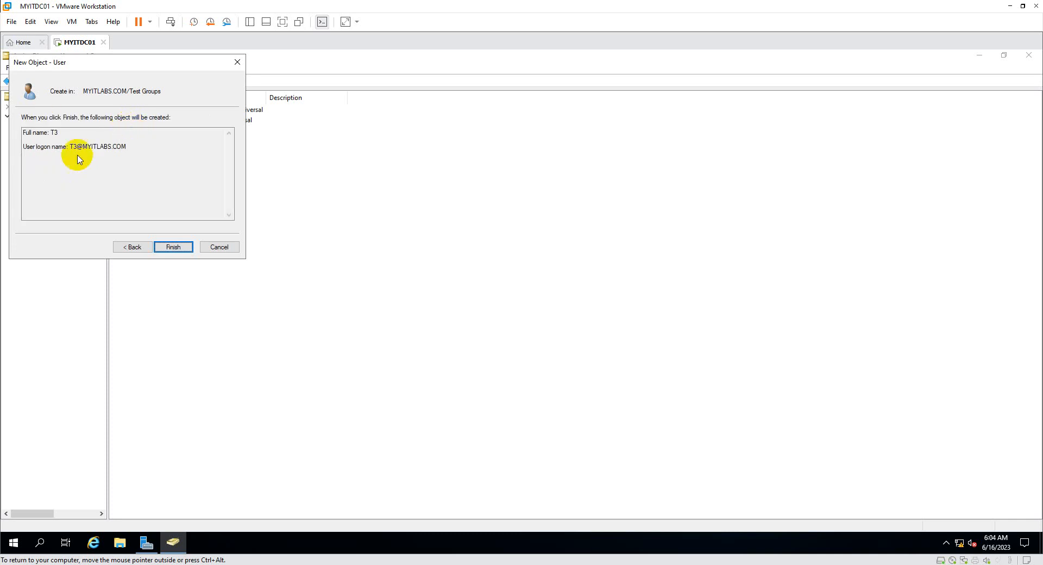
left_click(181, 248)
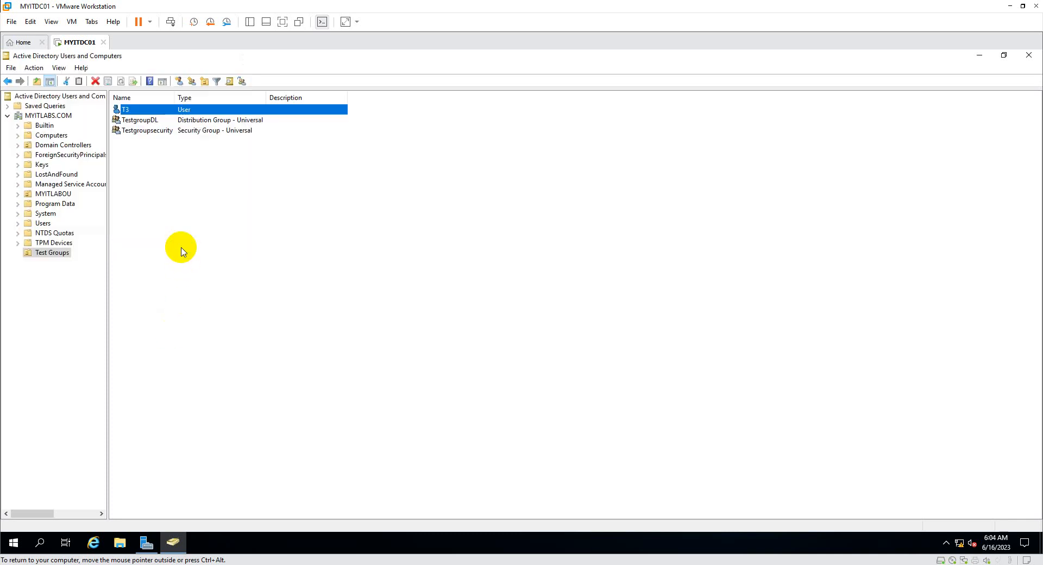
Run a Find across the Entire Directory for names matching 'Test'.
left_click(119, 121)
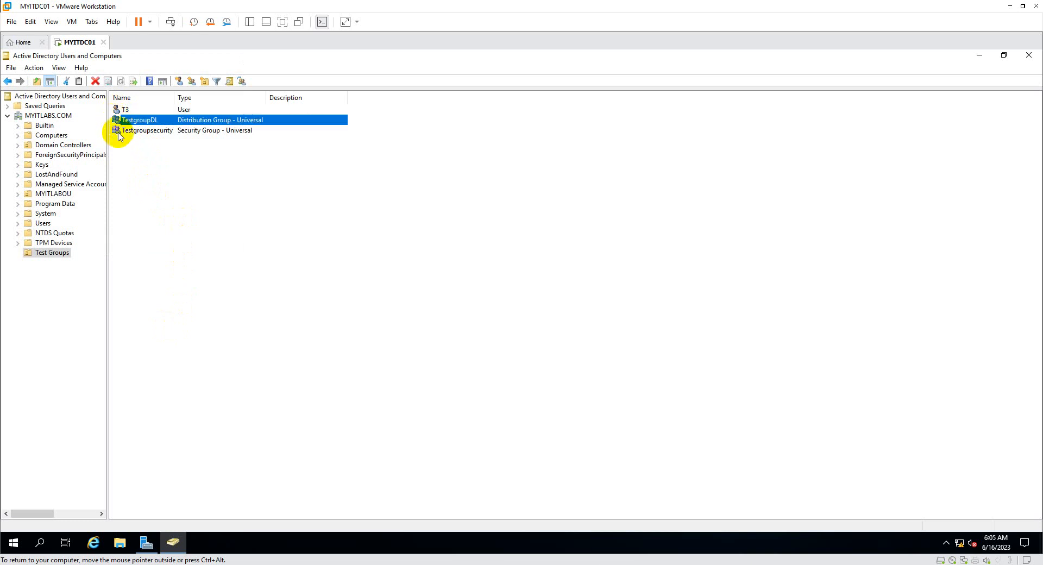
left_click(119, 132)
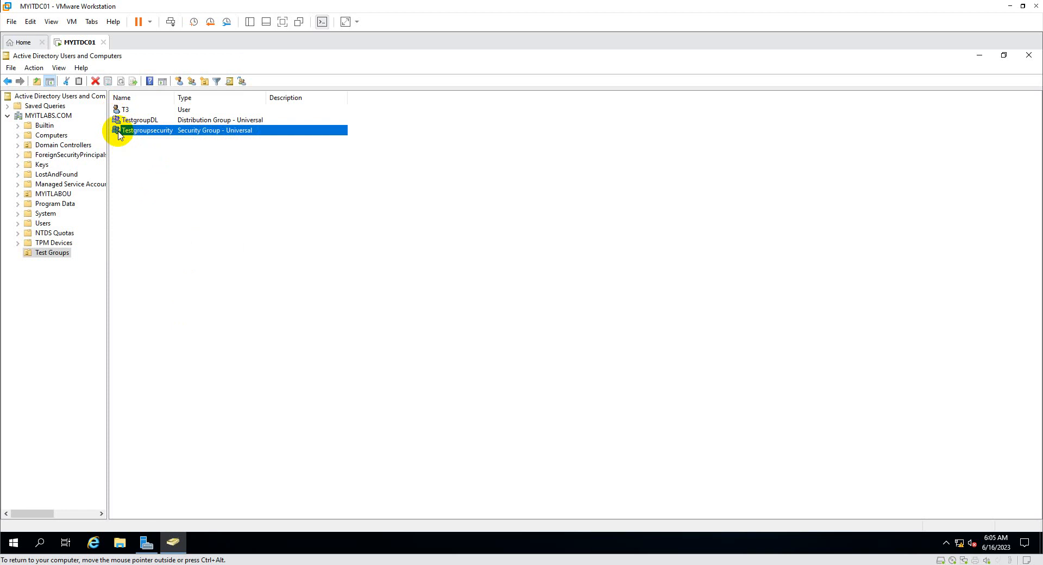
left_click(229, 81)
left_click(206, 120)
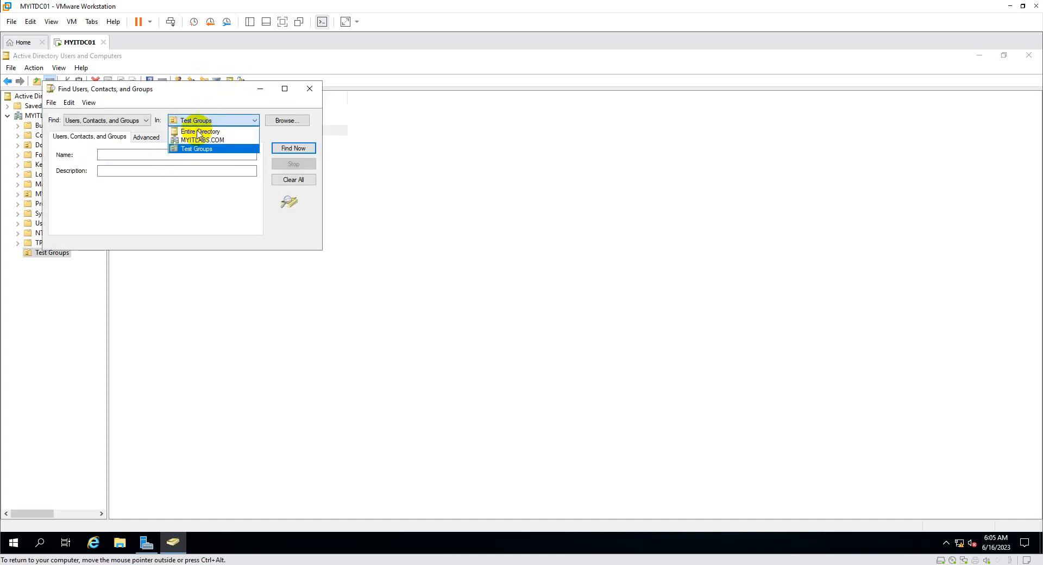
left_click(187, 142)
left_click(136, 155)
type("T")
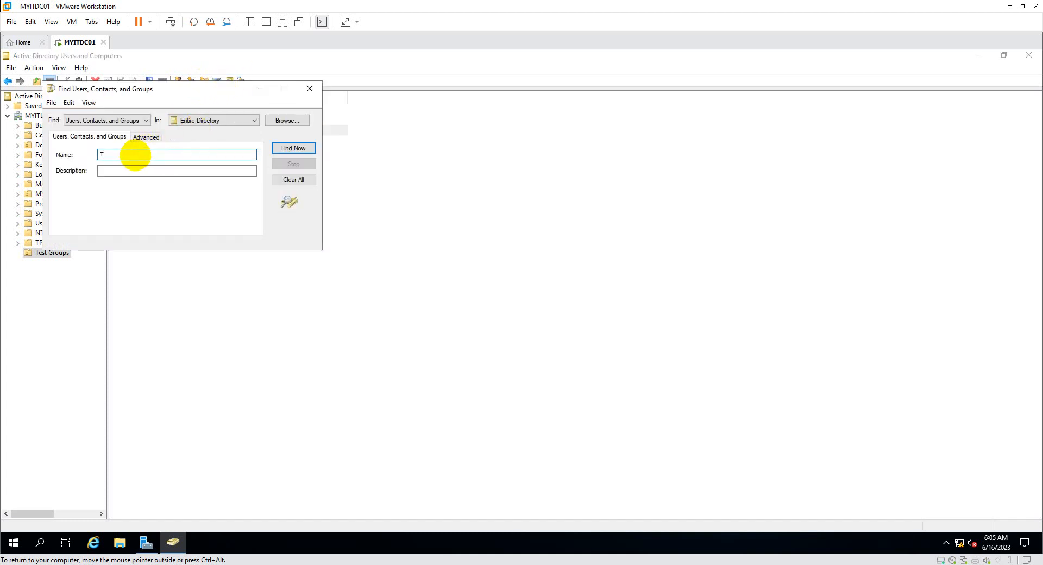
type("est")
left_click(290, 148)
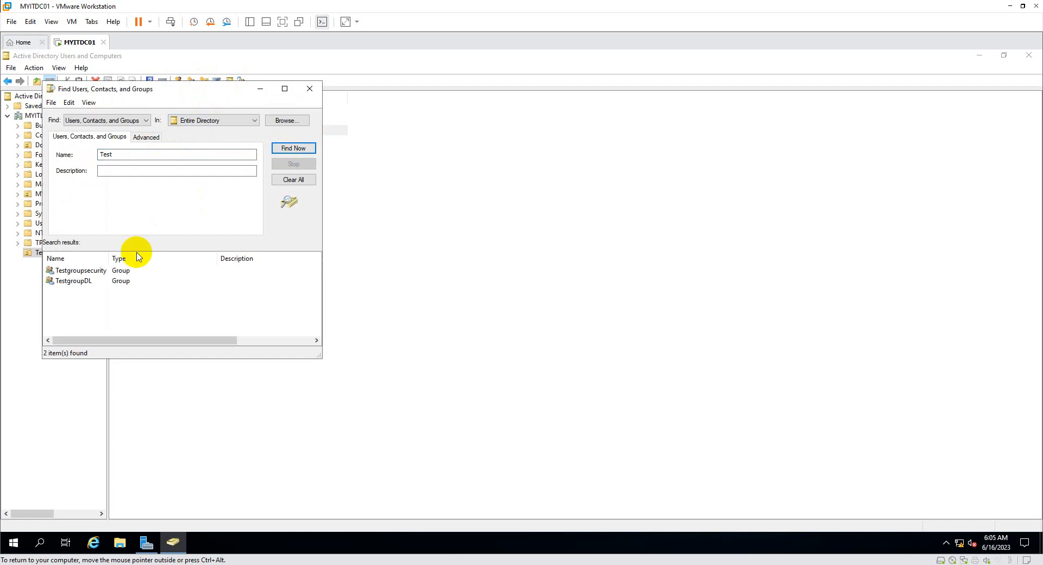
Auto-fit the results Name column, check both Test groups, and close the search.
double_click(109, 256)
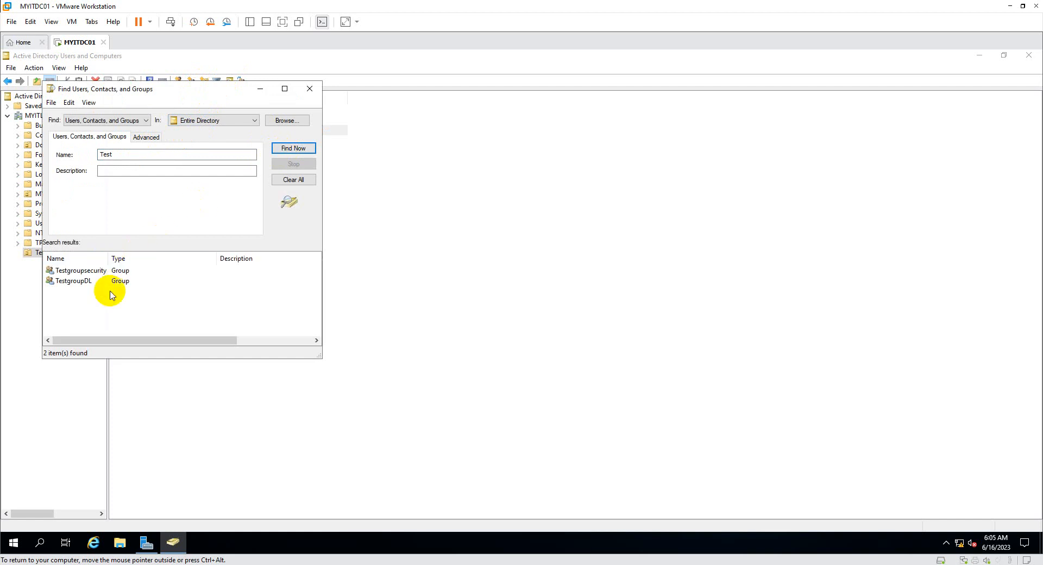
left_click(123, 271)
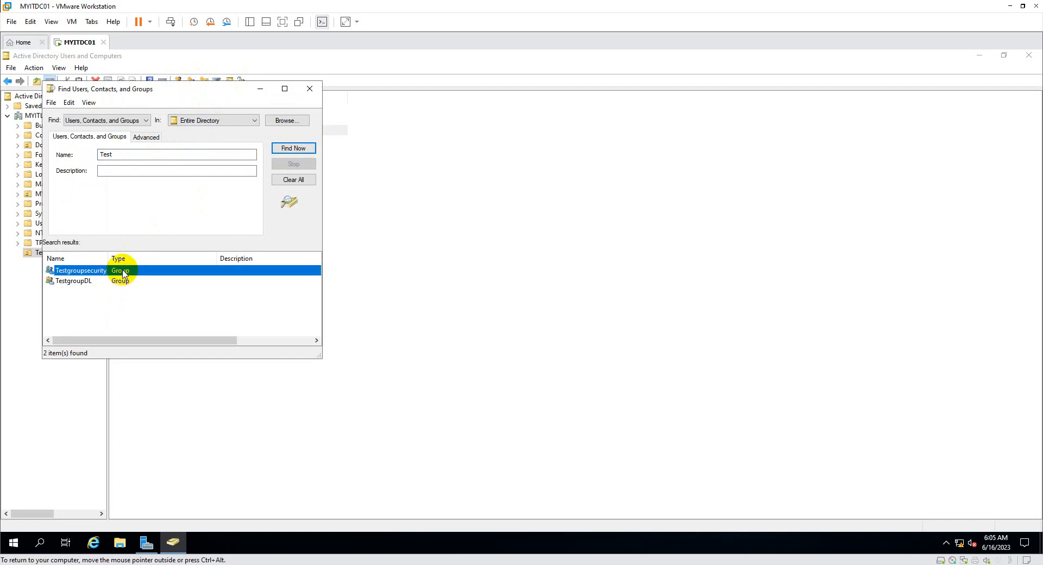
left_click(75, 283)
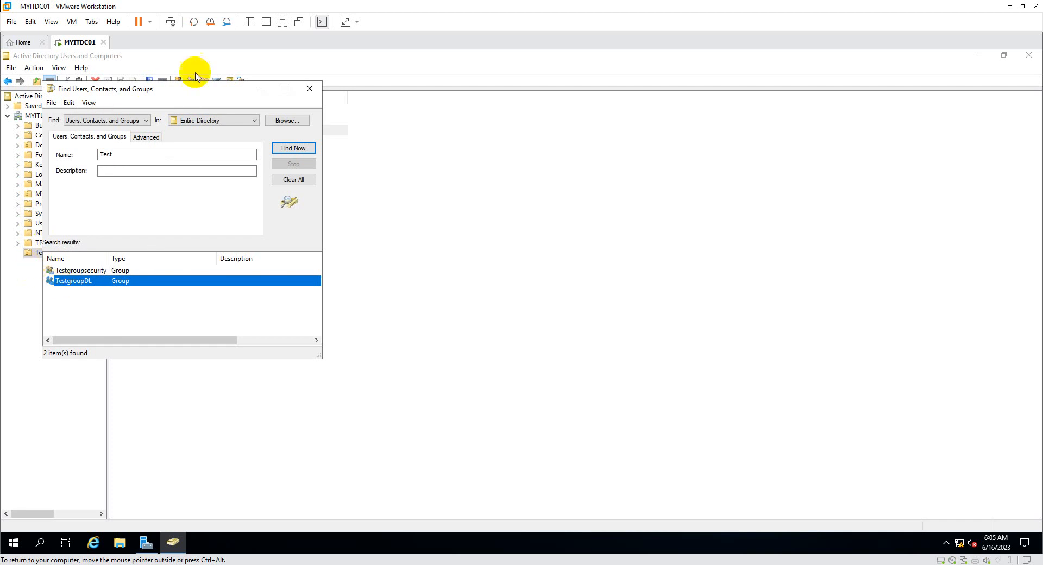
left_click(311, 88)
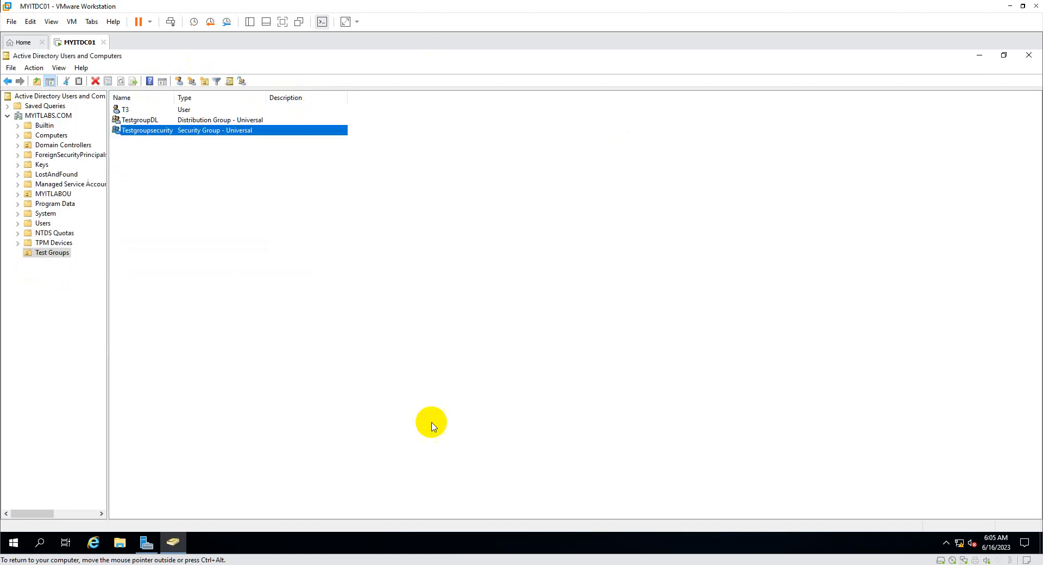
Open TestgroupDL's properties and add user T3 on its Members tab.
left_click(227, 210)
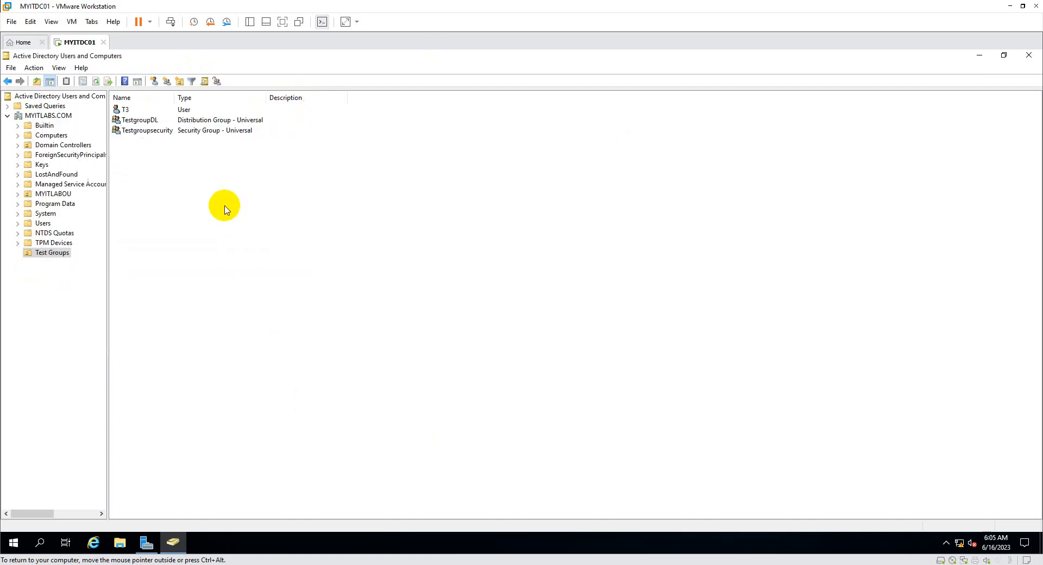
double_click(147, 121)
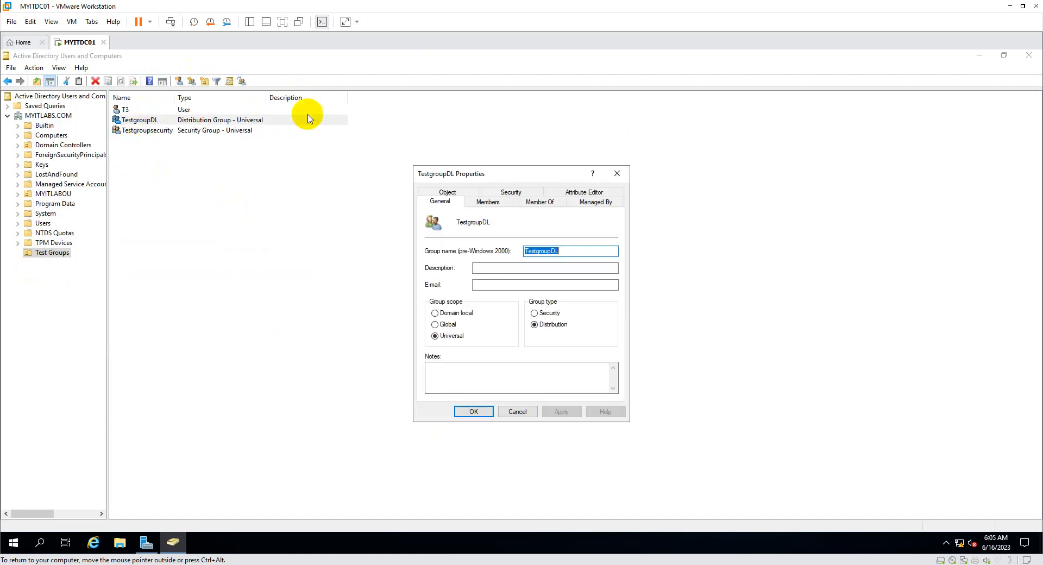
left_click(492, 203)
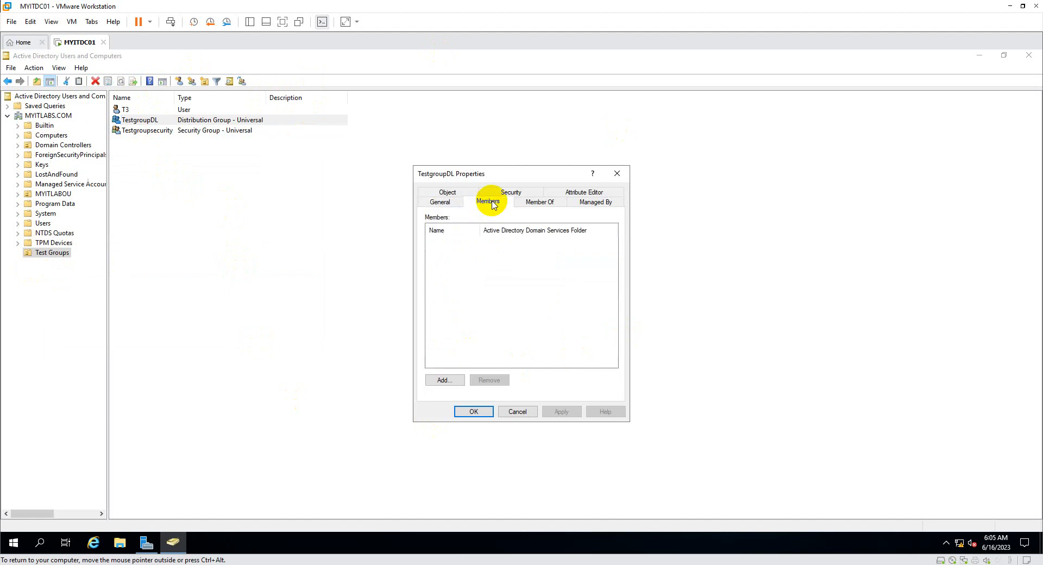
left_click(444, 381)
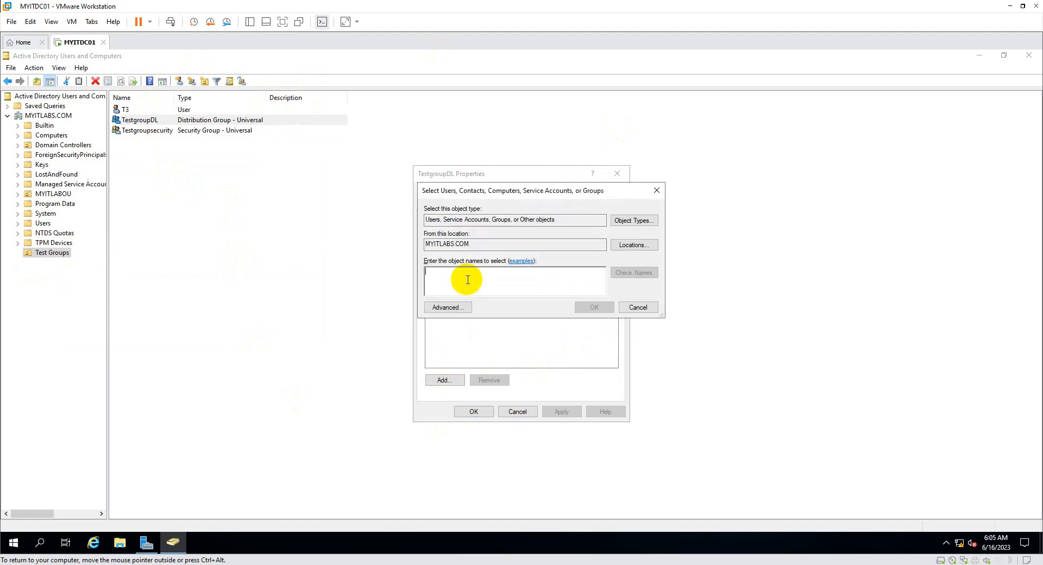
type("Test")
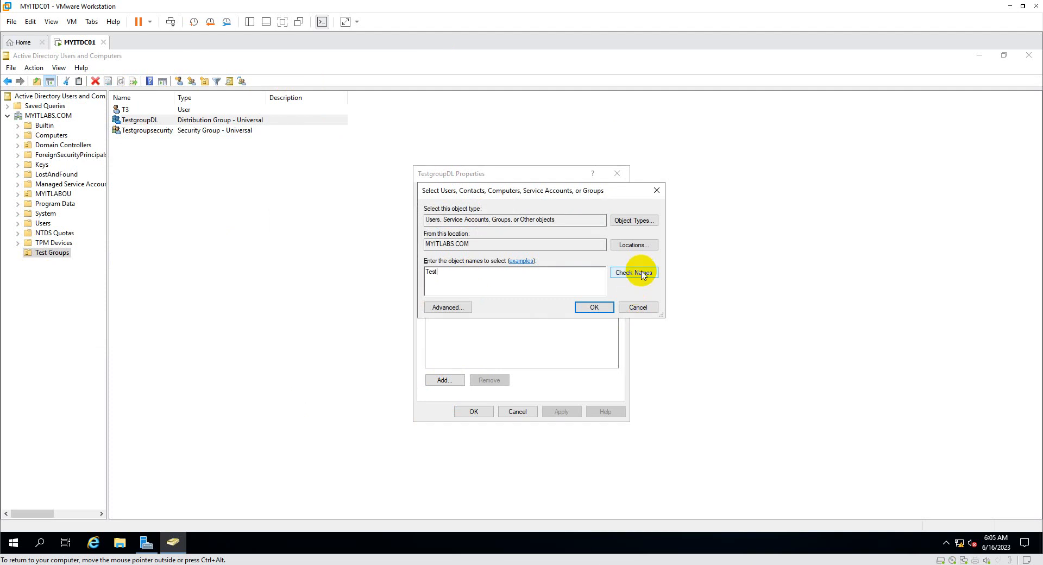
left_click(643, 275)
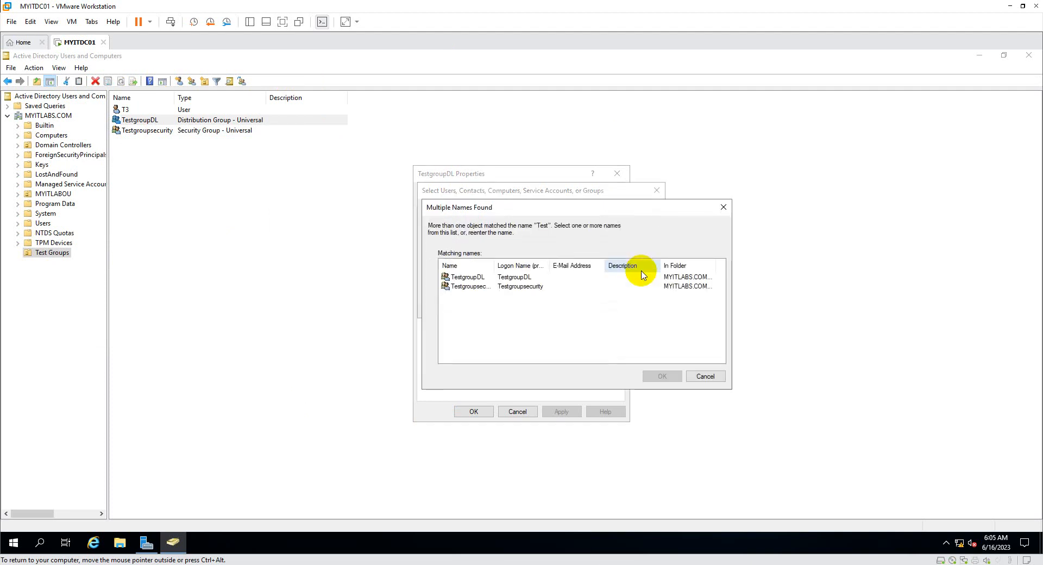
double_click(496, 265)
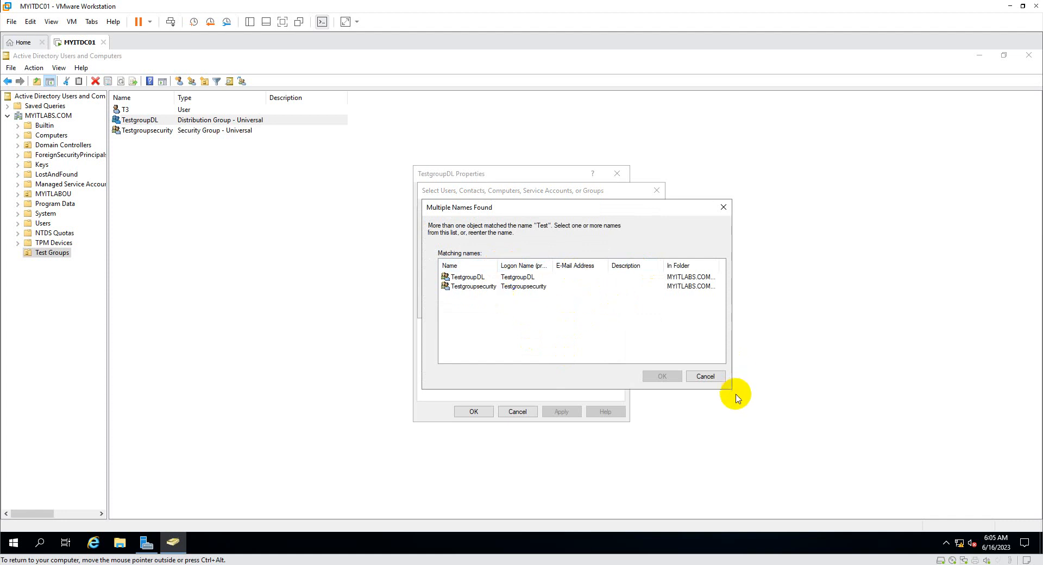
left_click(708, 377)
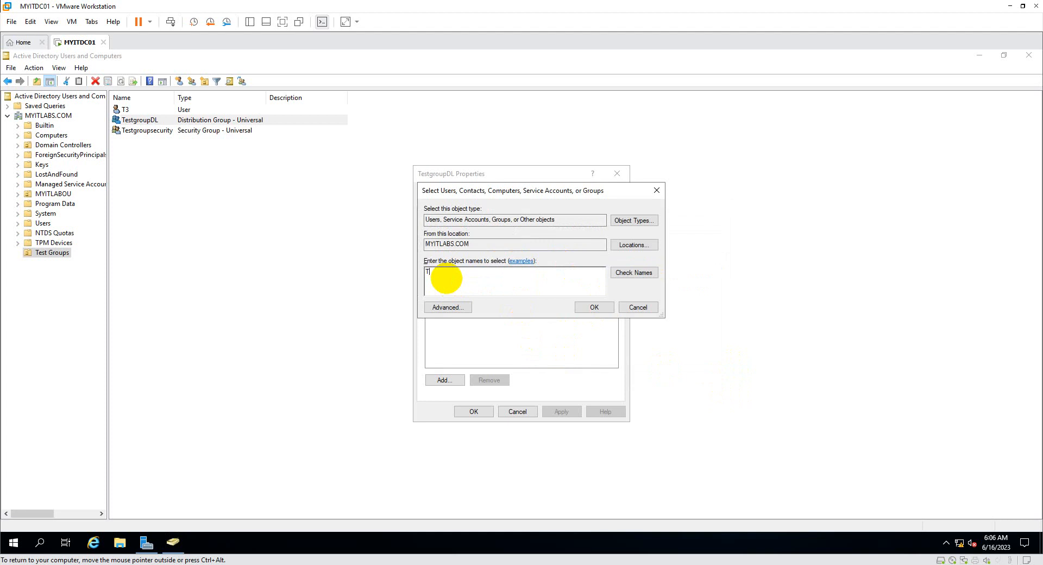
left_click(644, 272)
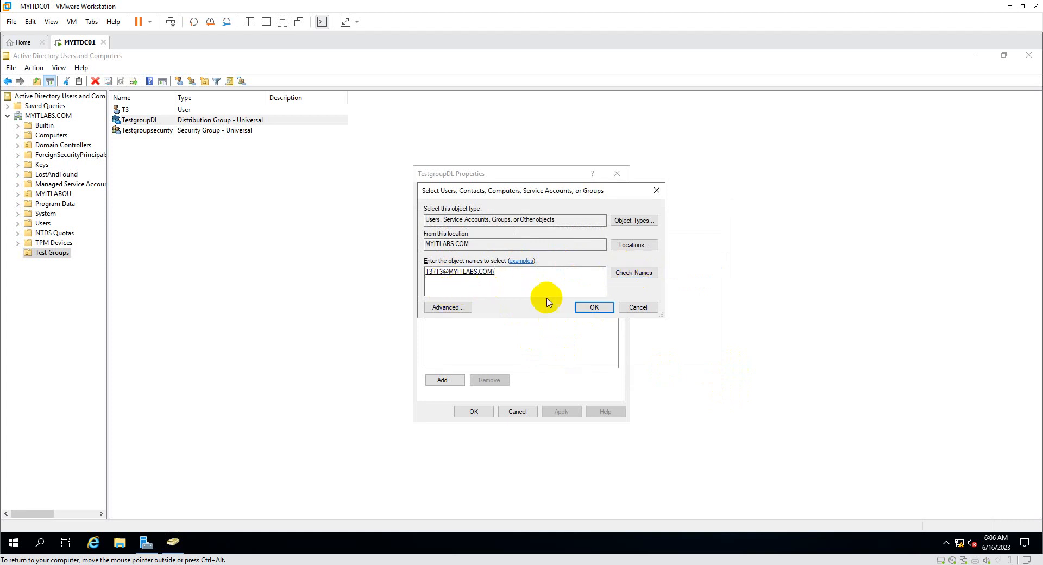
left_click(597, 307)
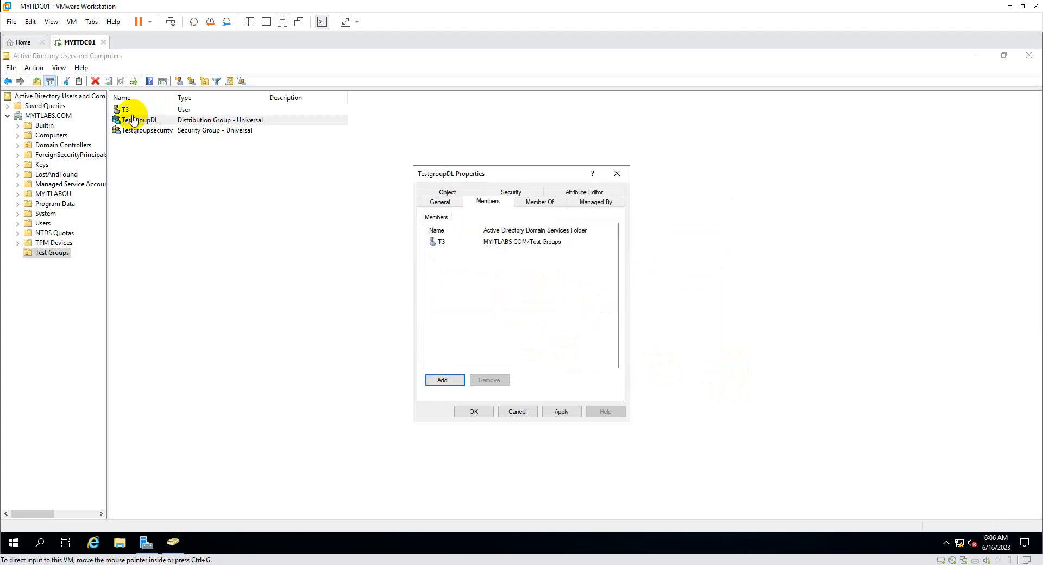
Apply T3's membership, set TestgroupDL's group e-mail address, apply, and close.
left_click(500, 285)
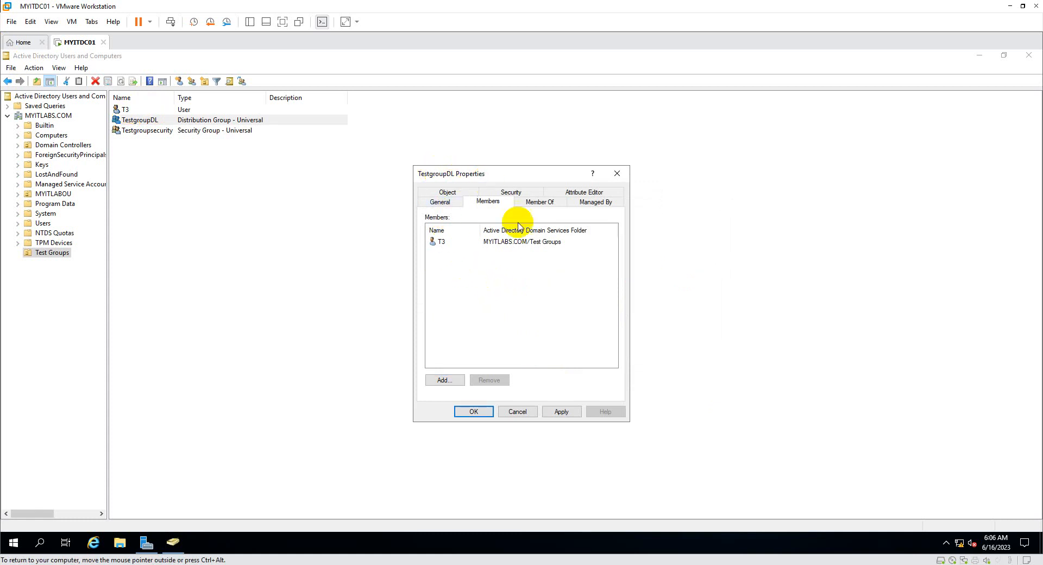
left_click(565, 412)
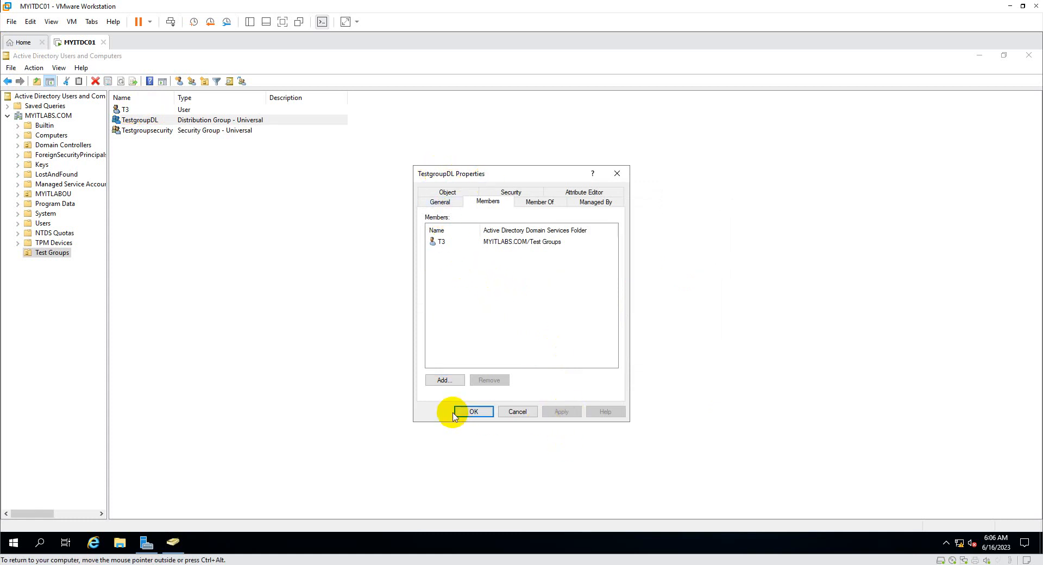
left_click(453, 205)
left_click(497, 285)
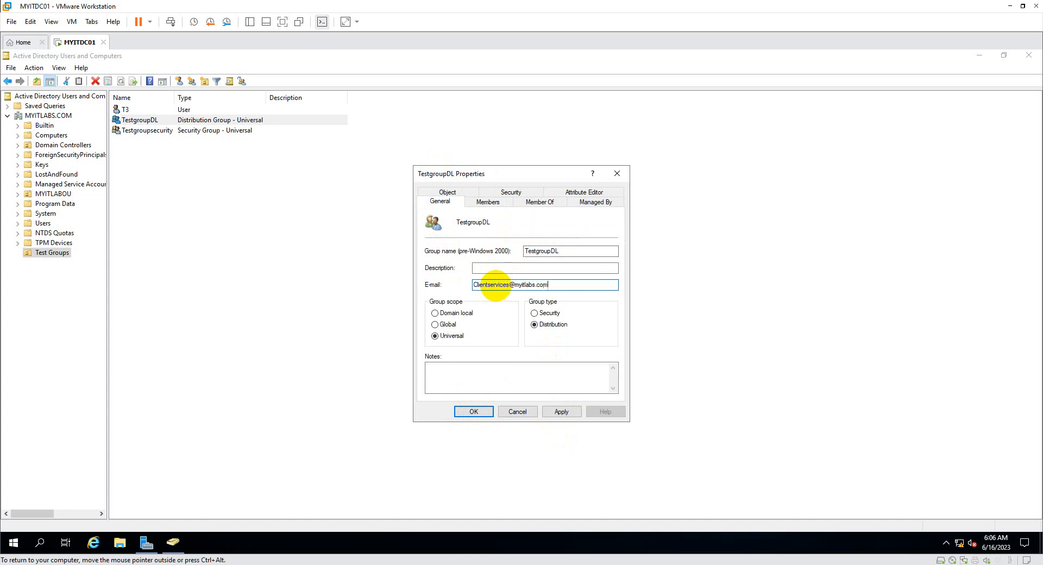
left_click(565, 414)
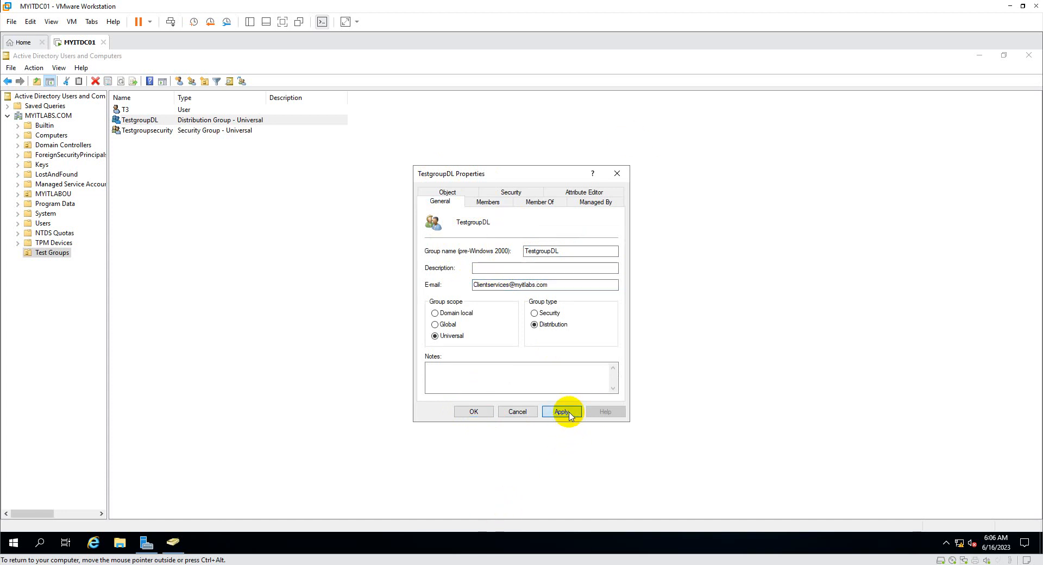
left_click(472, 413)
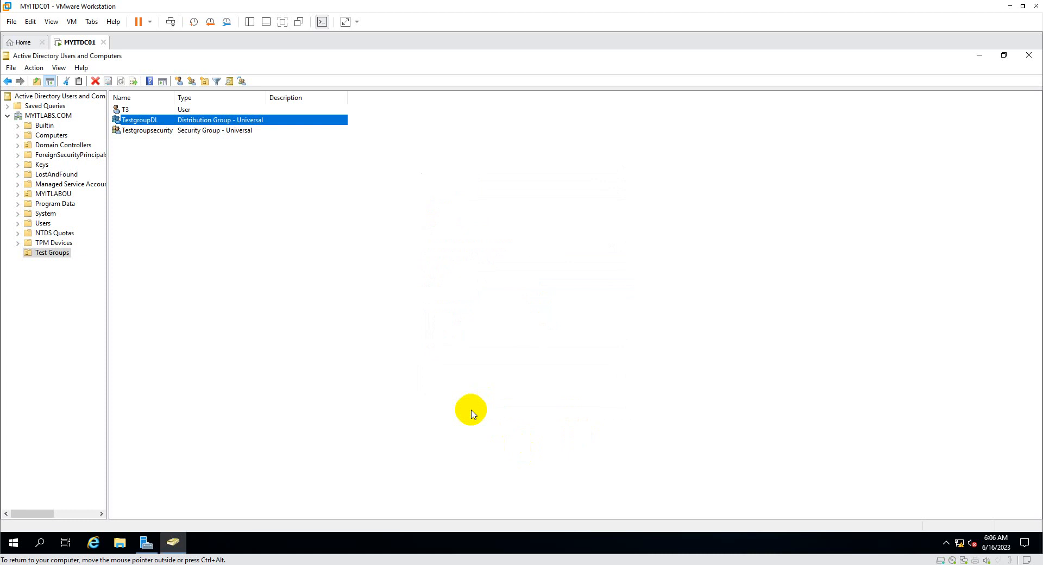
Reopen TestgroupDL's properties to review its e-mail address and members.
double_click(202, 124)
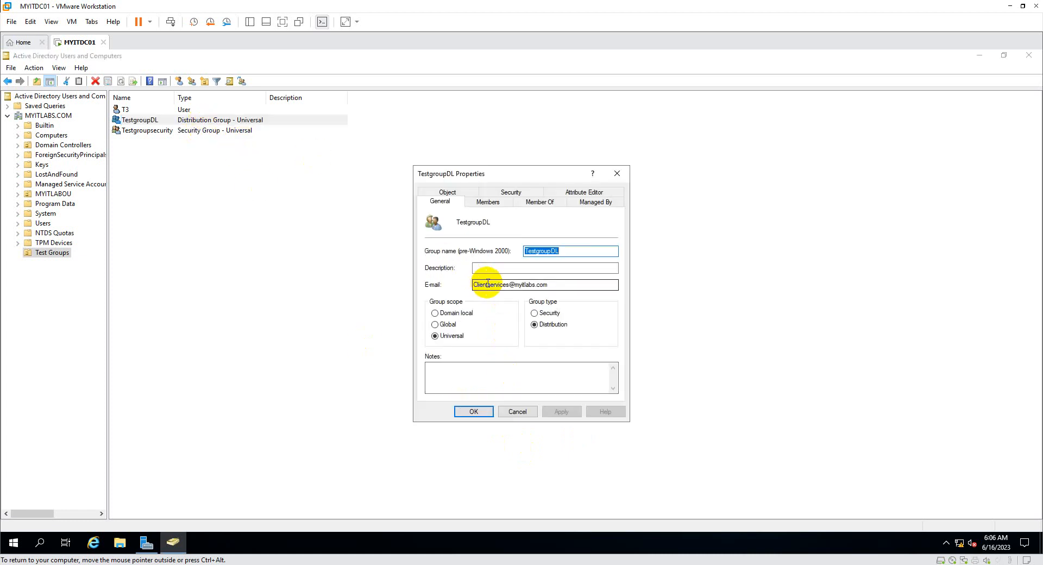
left_click_drag(616, 284, 459, 280)
left_click(488, 202)
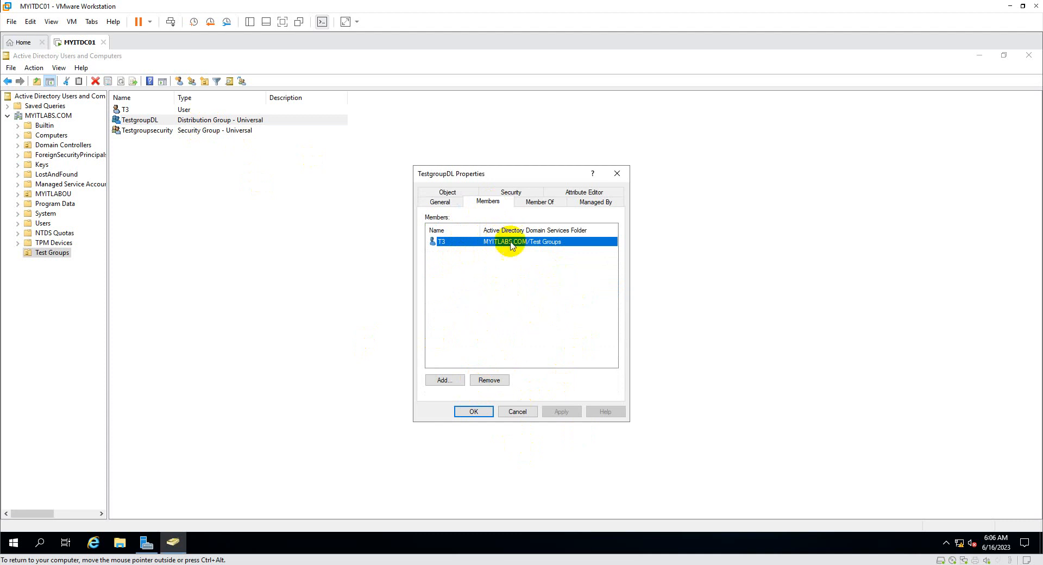
left_click(444, 205)
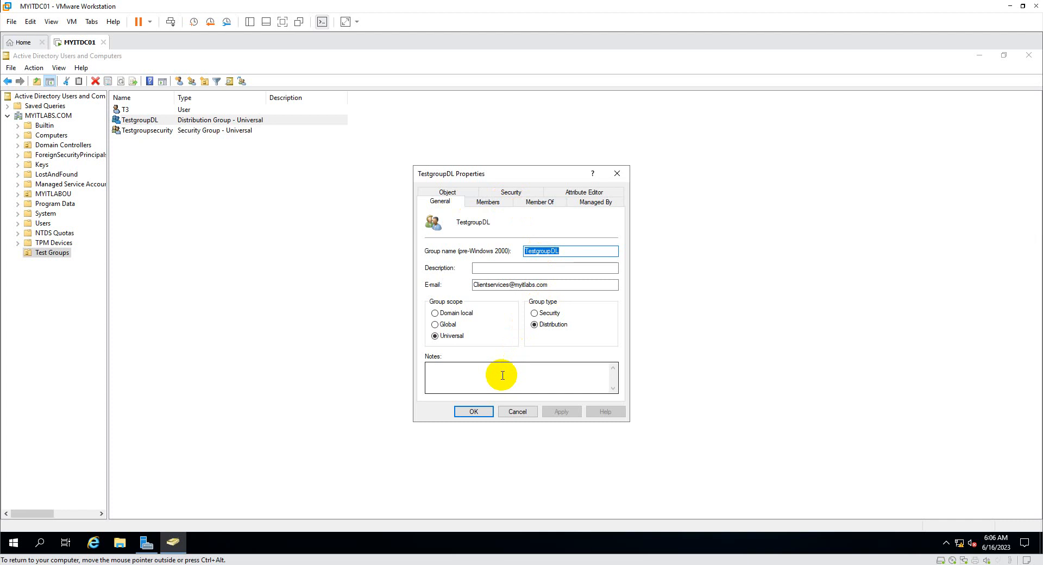
left_click(473, 411)
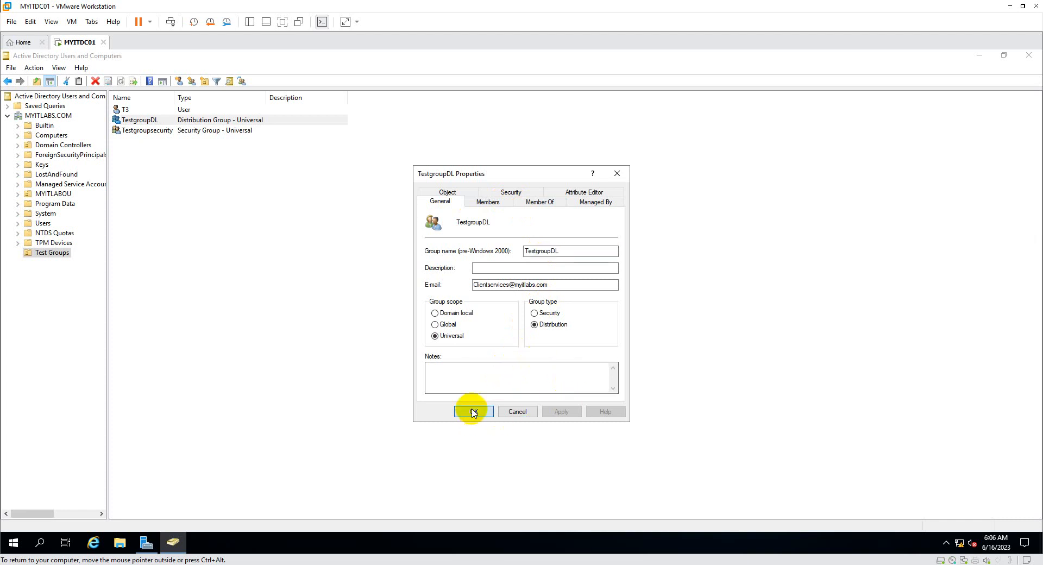
Set T3 as TestgroupDL's manager, check its Members and Member Of tabs, and apply.
left_click(610, 205)
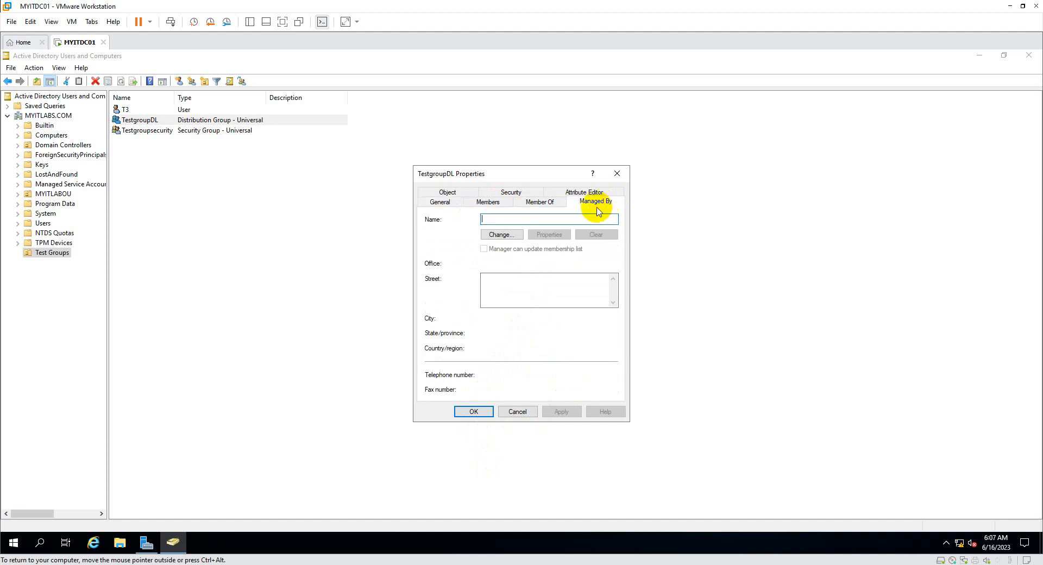
left_click(501, 235)
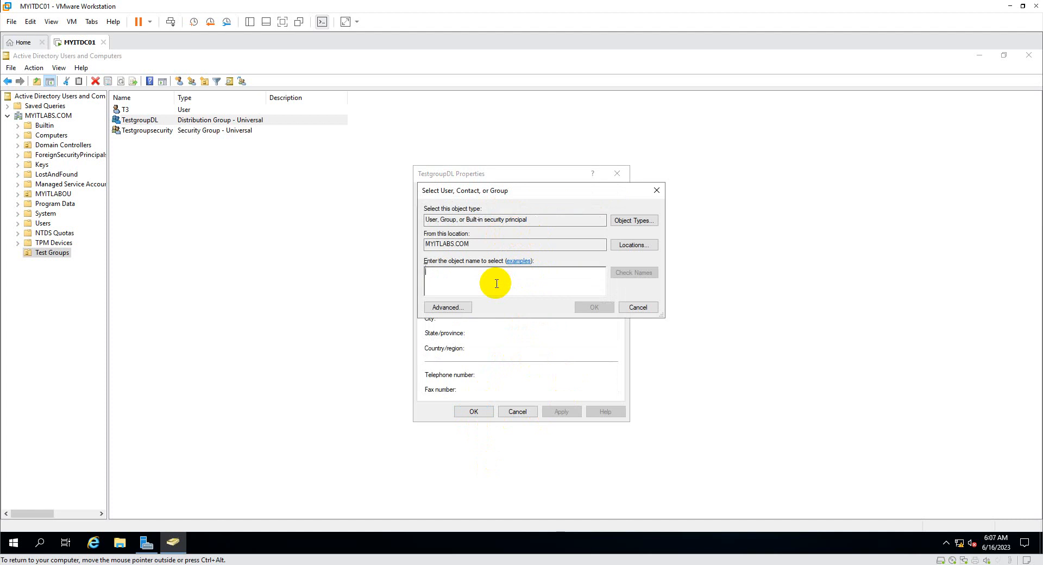
type("T3")
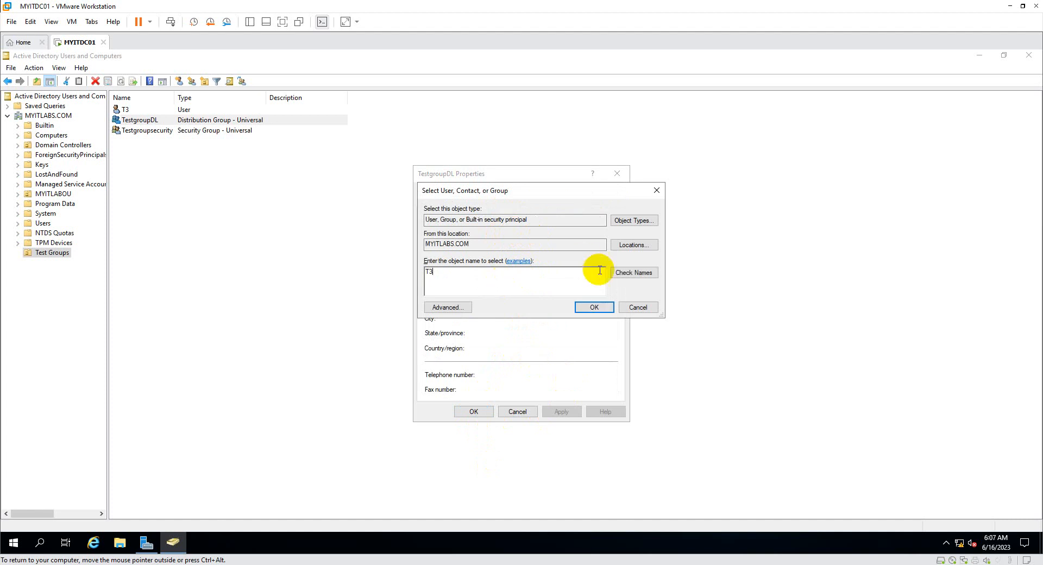
left_click(634, 273)
left_click(591, 306)
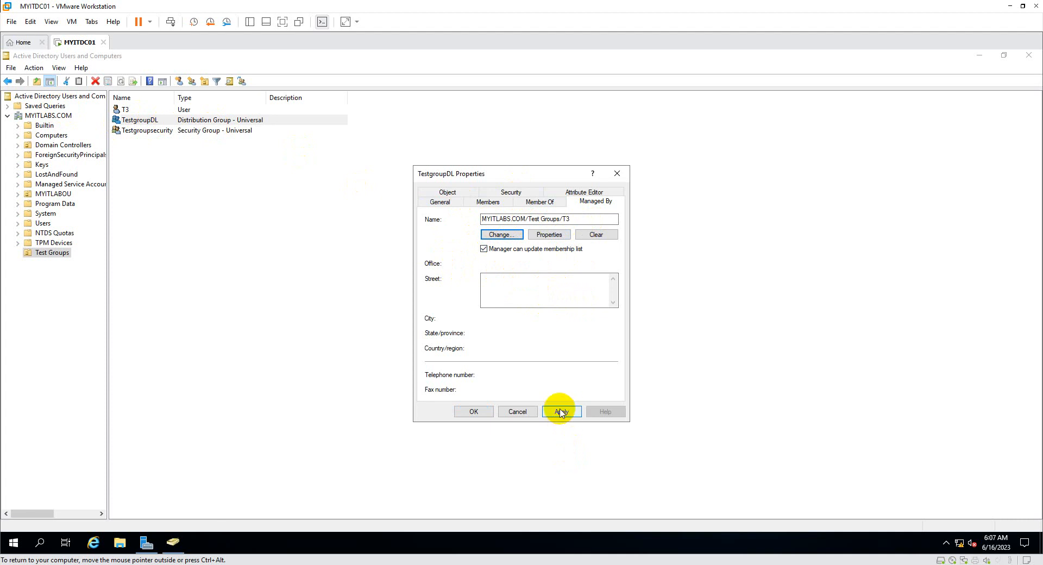
left_click(448, 193)
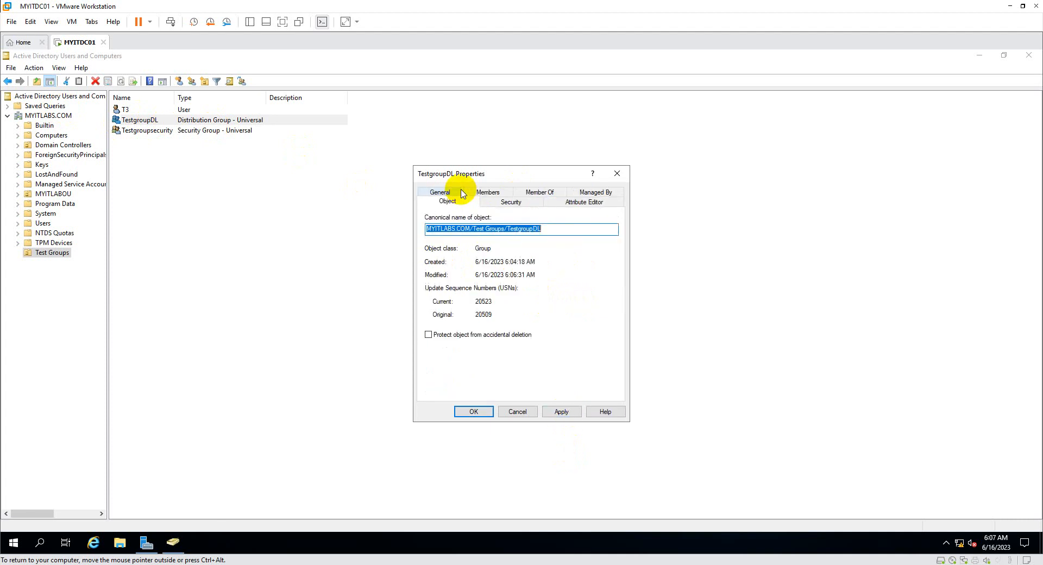
left_click(491, 194)
left_click(537, 206)
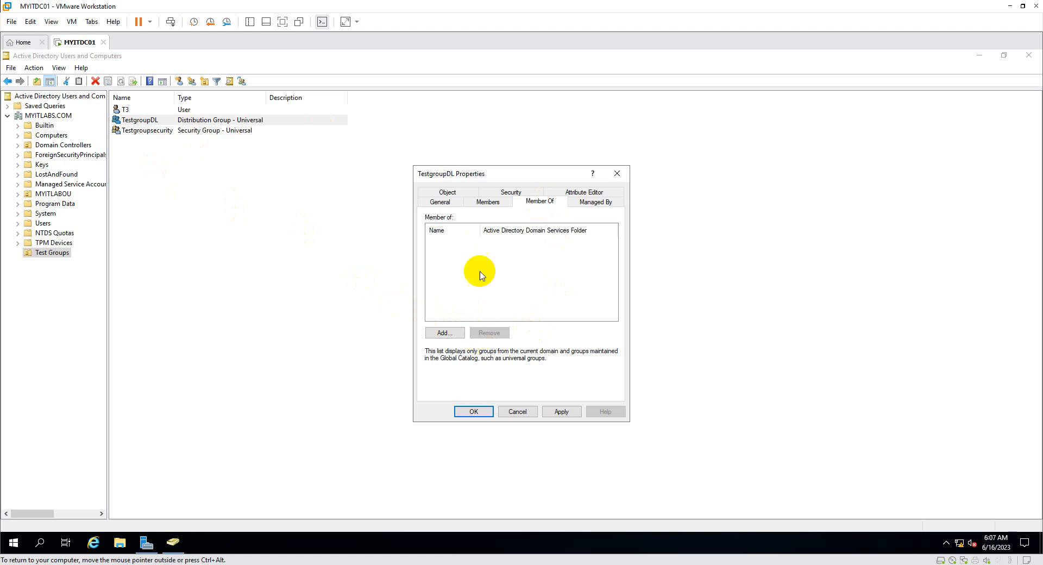
left_click(499, 205)
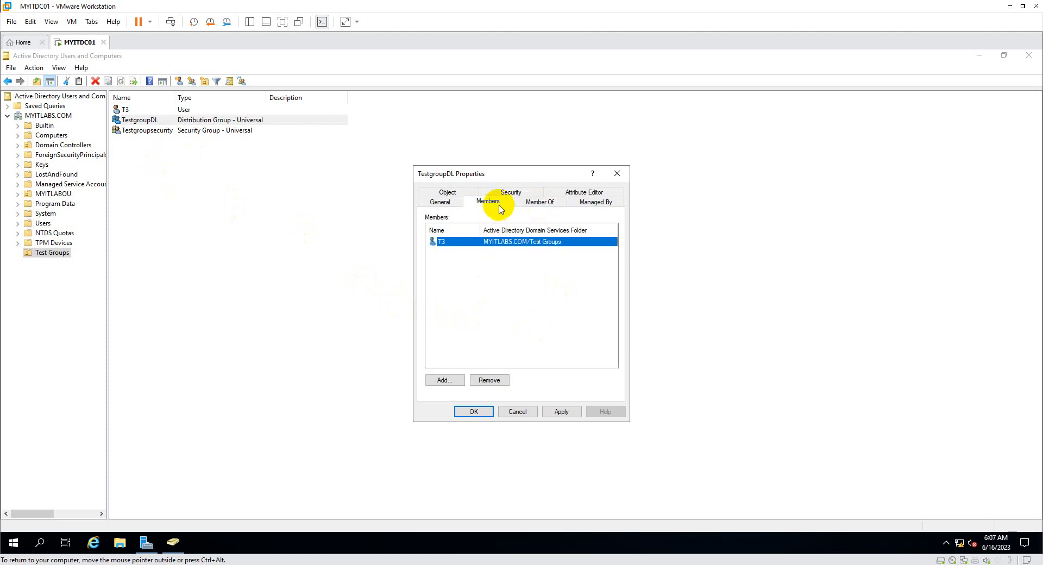
left_click(571, 416)
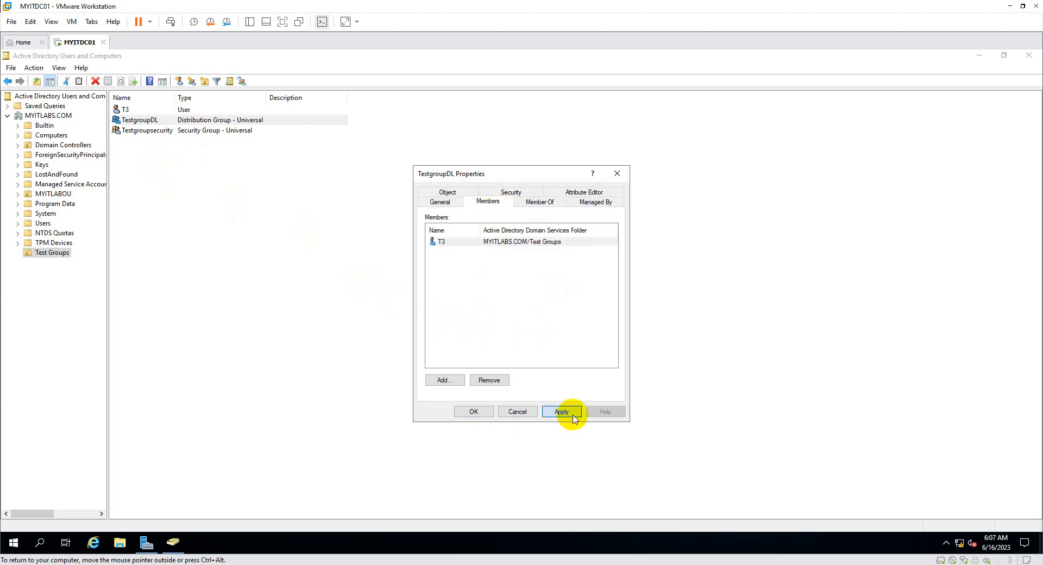
left_click(470, 414)
left_click(187, 155)
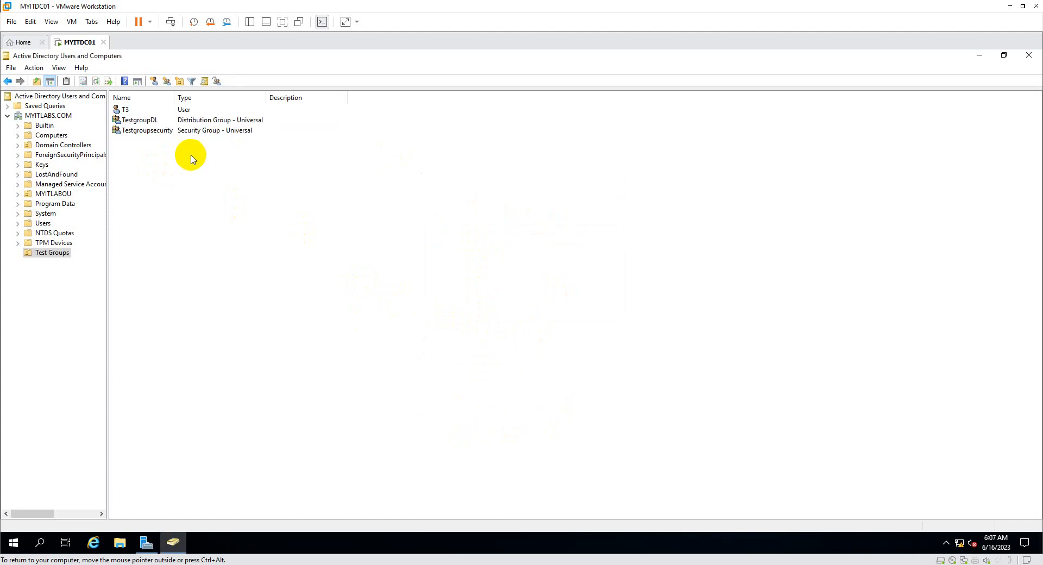
Open Testgroupsecurity's properties, add T3 on the Members tab, and apply.
left_click(163, 135)
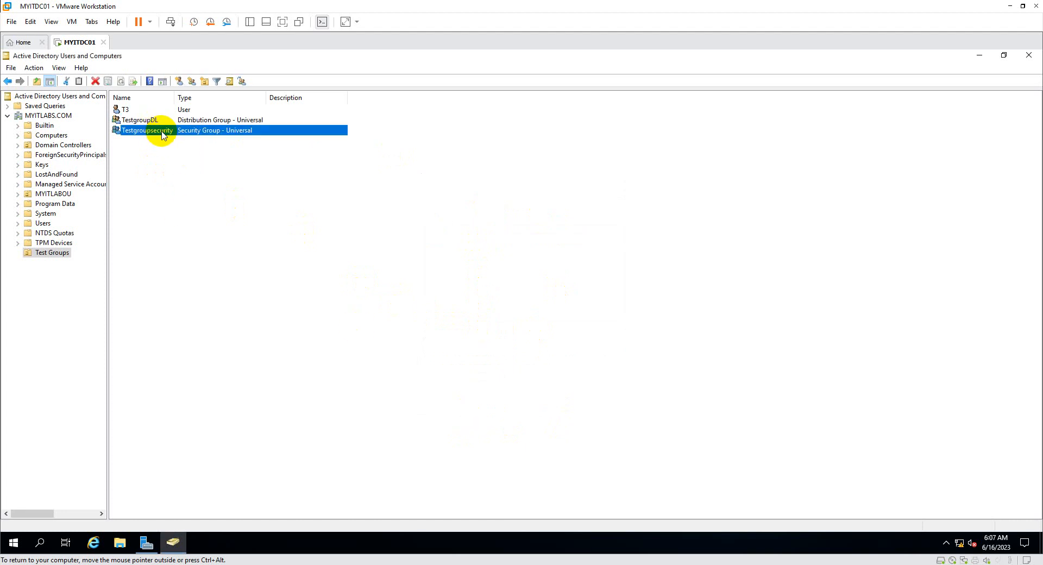
right_click(164, 136)
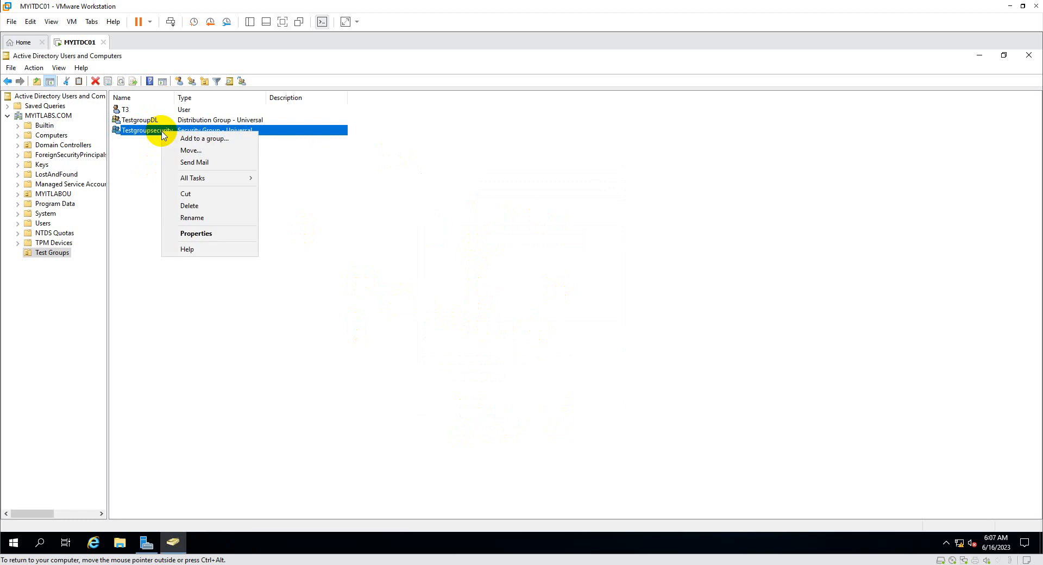
left_click(197, 232)
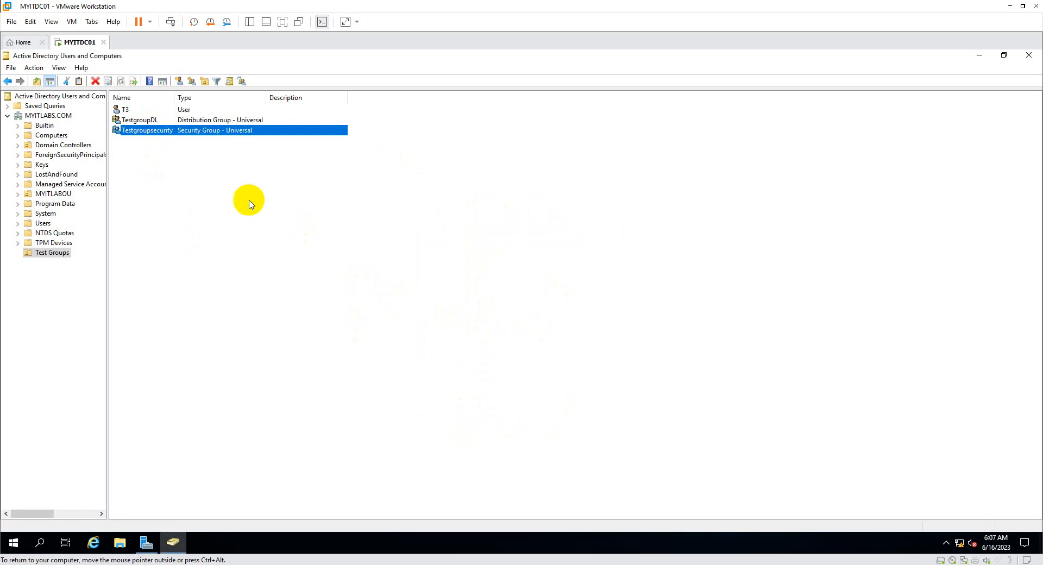
left_click(492, 203)
left_click(456, 380)
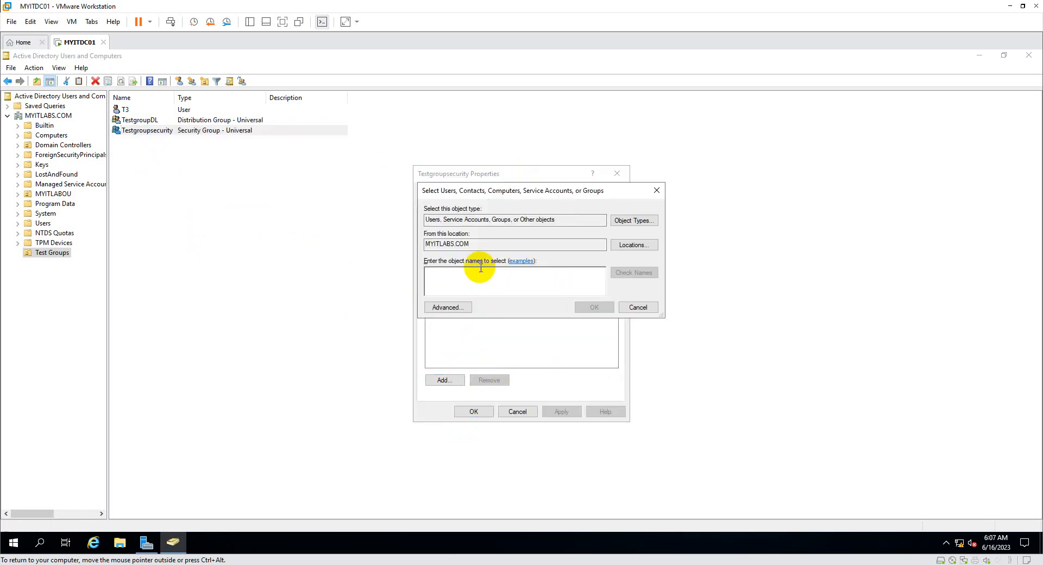
type("T3")
left_click(634, 273)
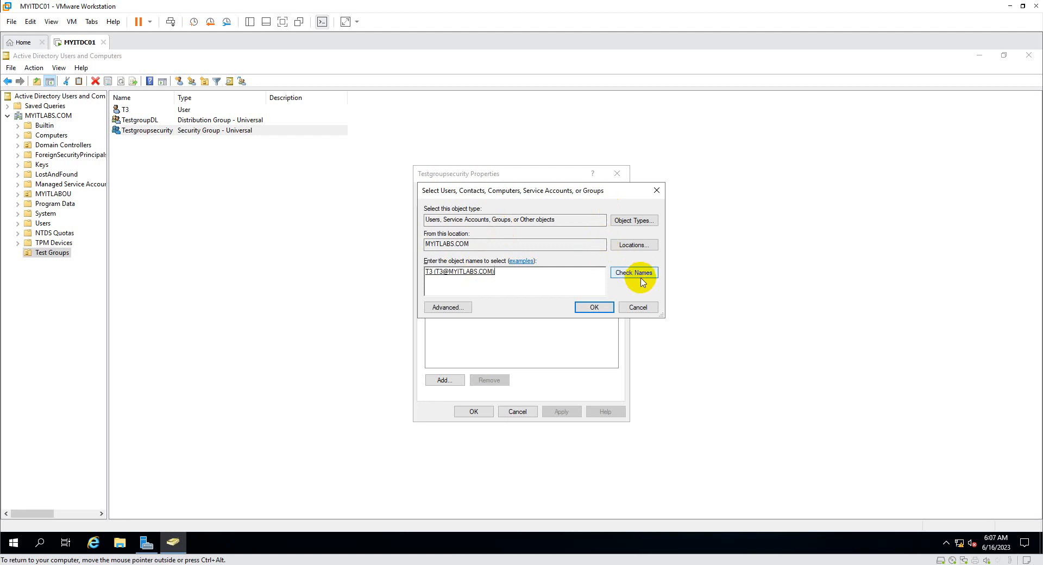
left_click(600, 307)
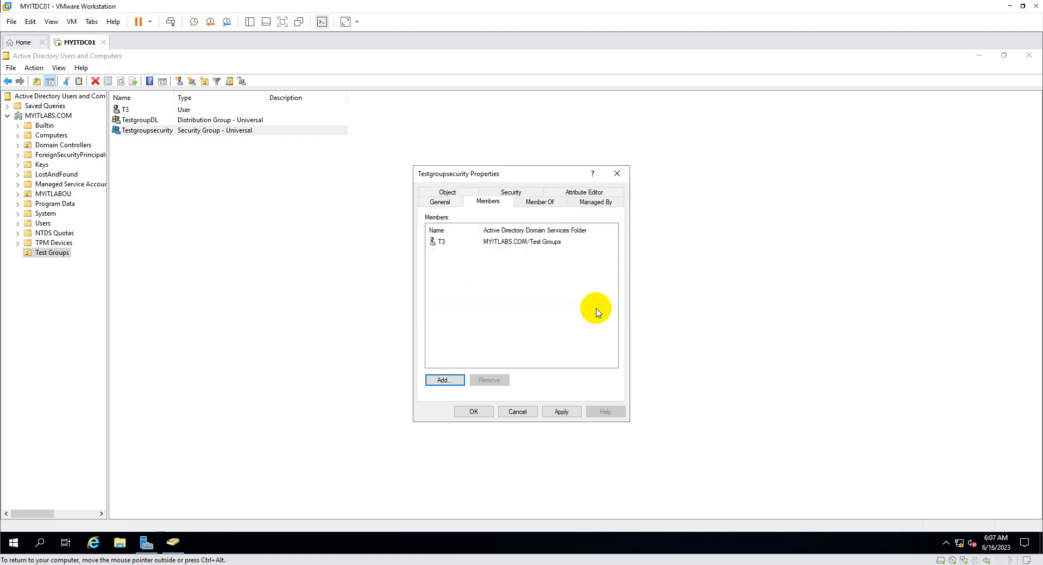
left_click(565, 413)
left_click(471, 413)
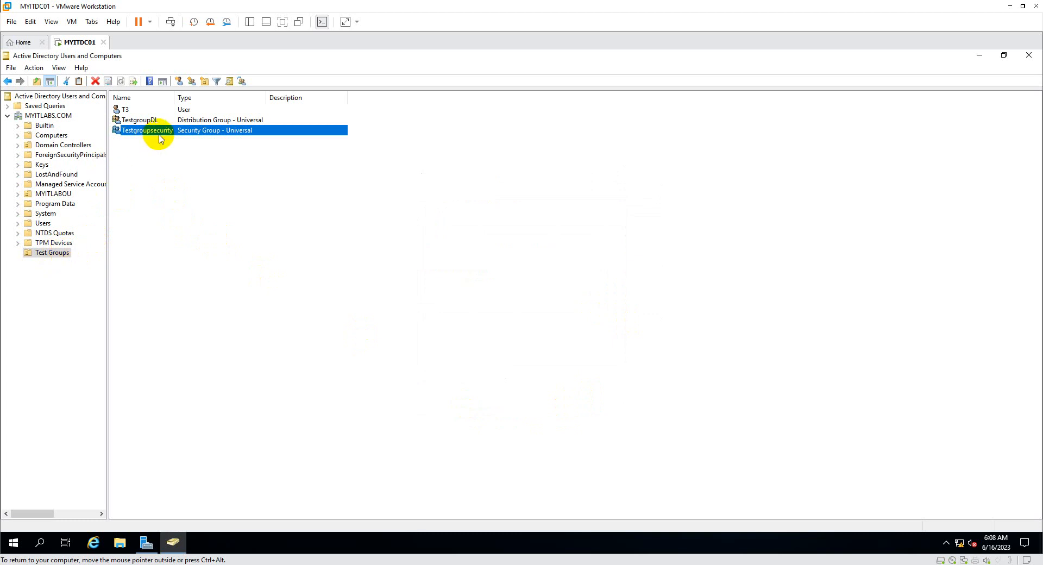
Delegate 'Create, delete, and manage user accounts' on Test Groups to Testgroupsecurity.
right_click(61, 257)
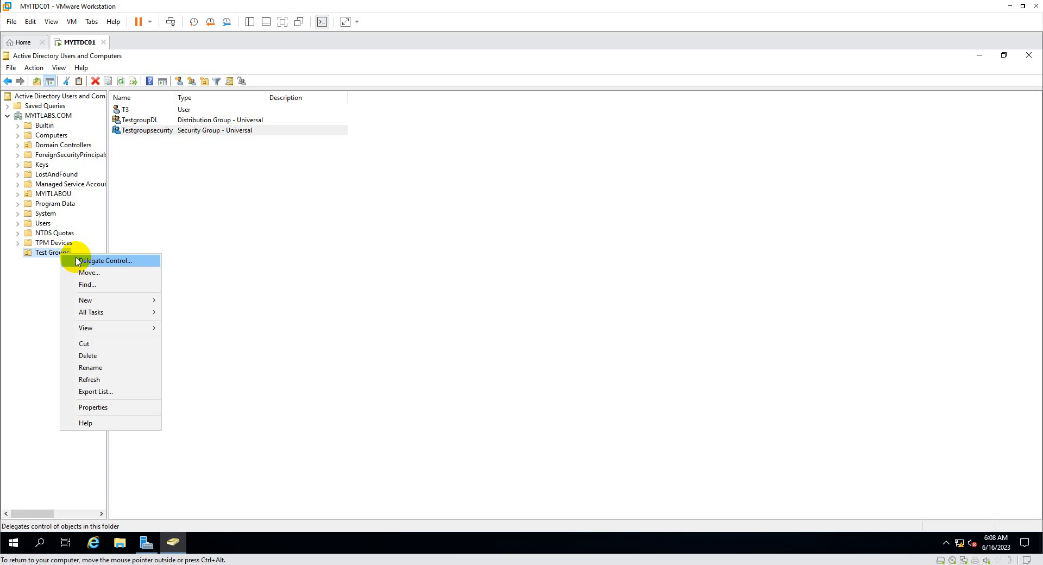
left_click(77, 262)
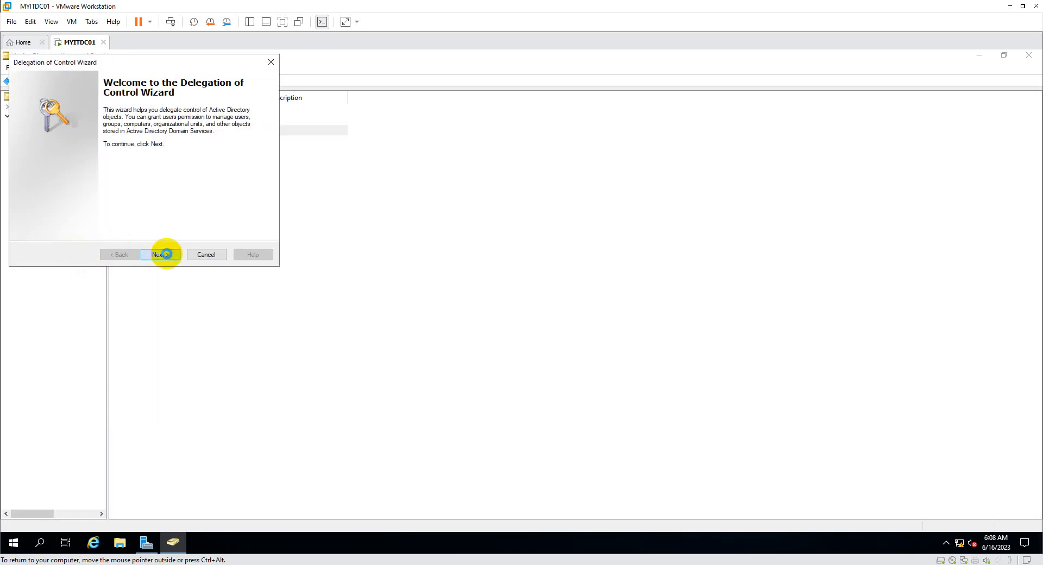
left_click(157, 256)
left_click(193, 203)
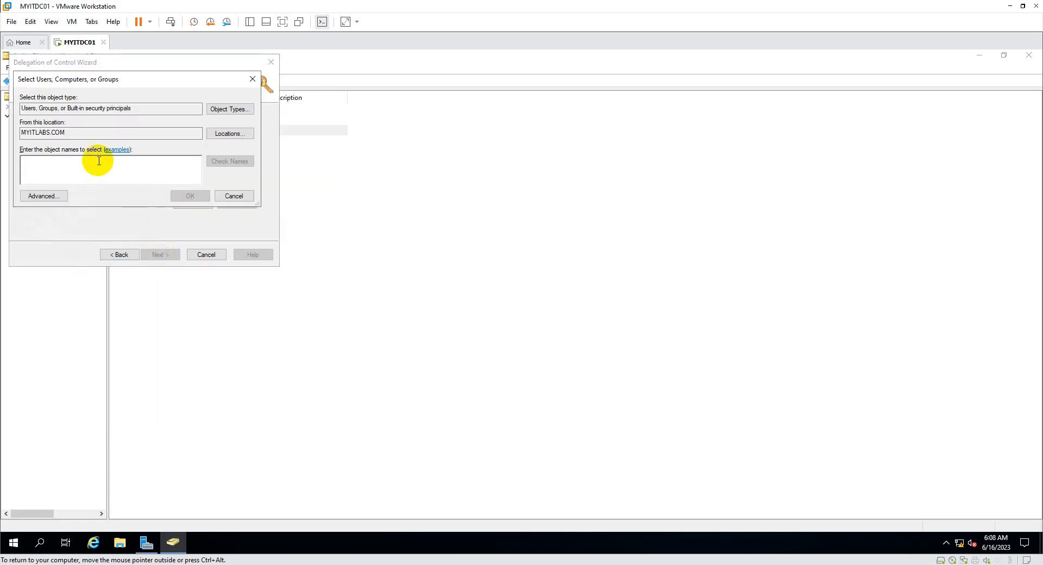
type("Testgr")
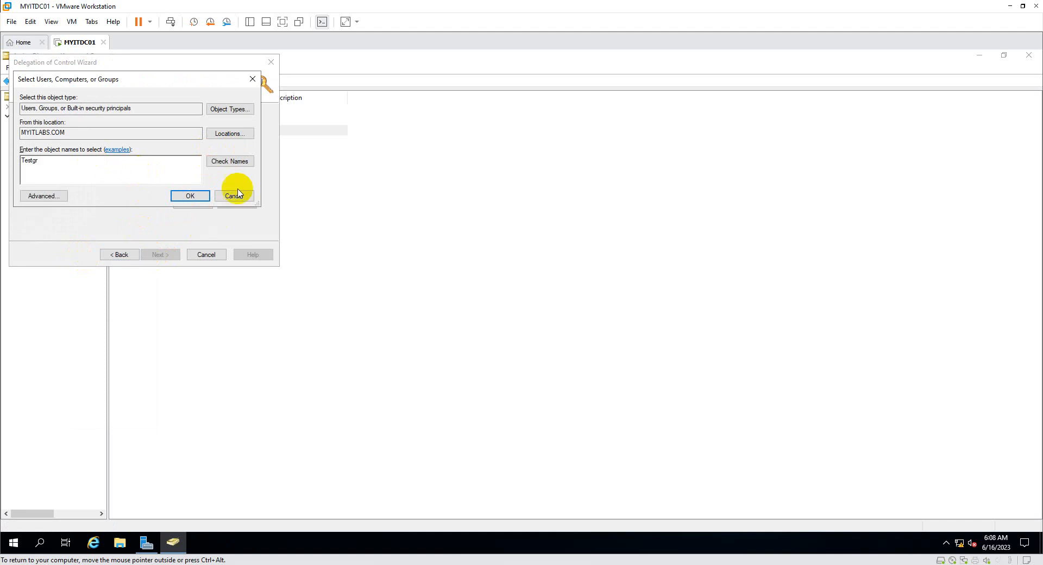
left_click(232, 161)
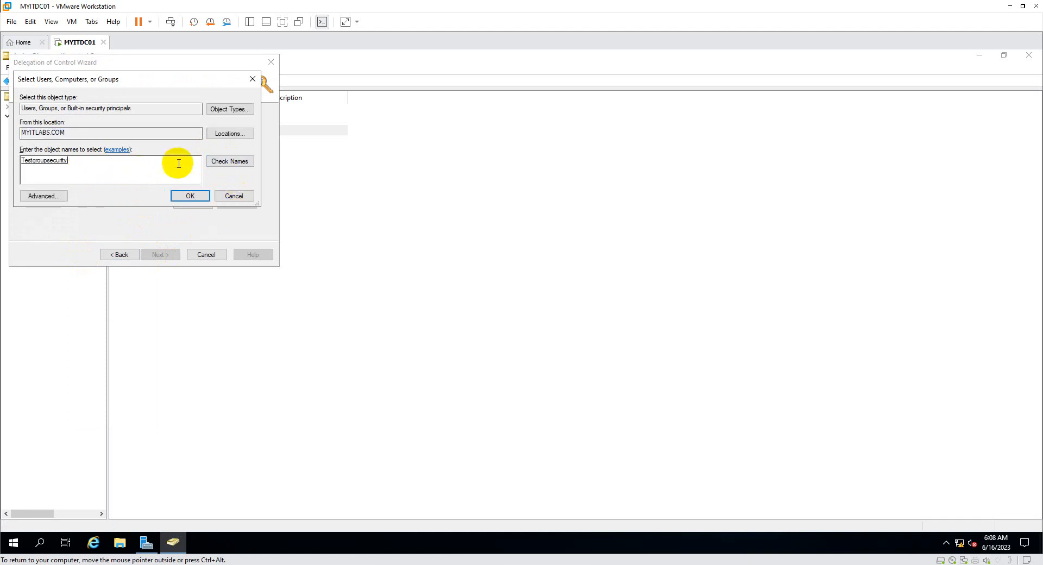
left_click(195, 200)
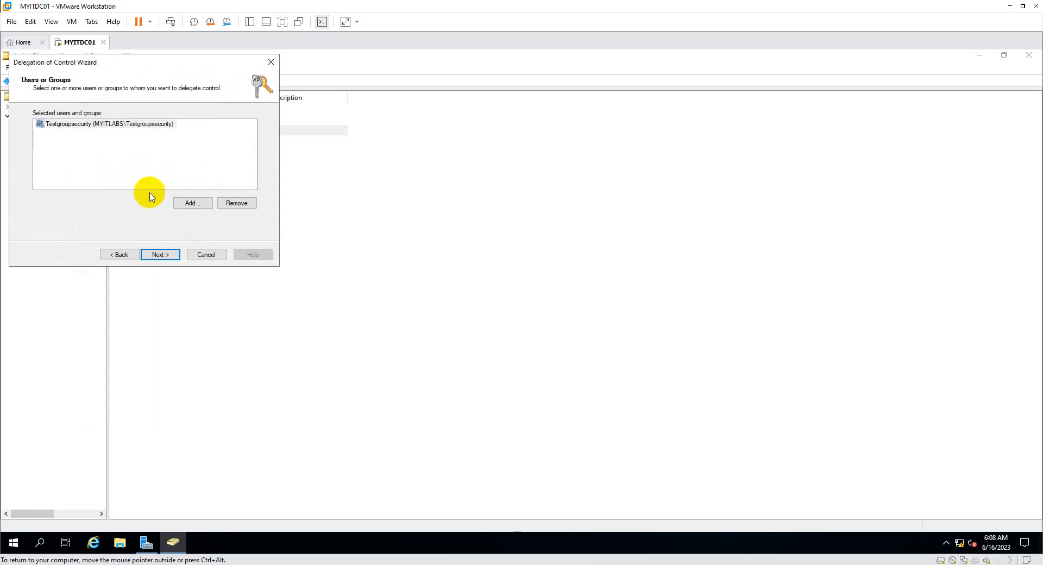
left_click(160, 256)
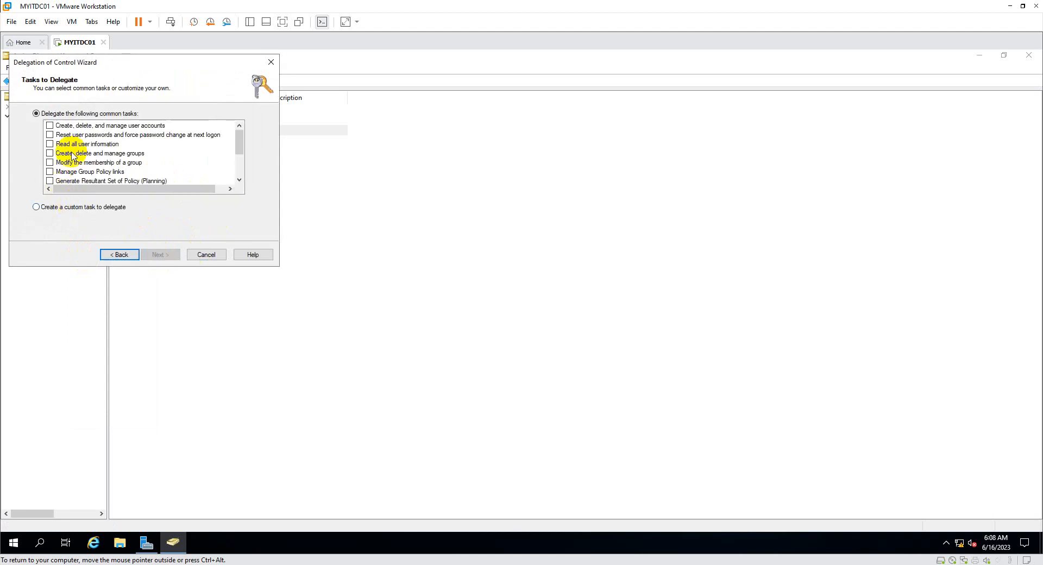
left_click(50, 126)
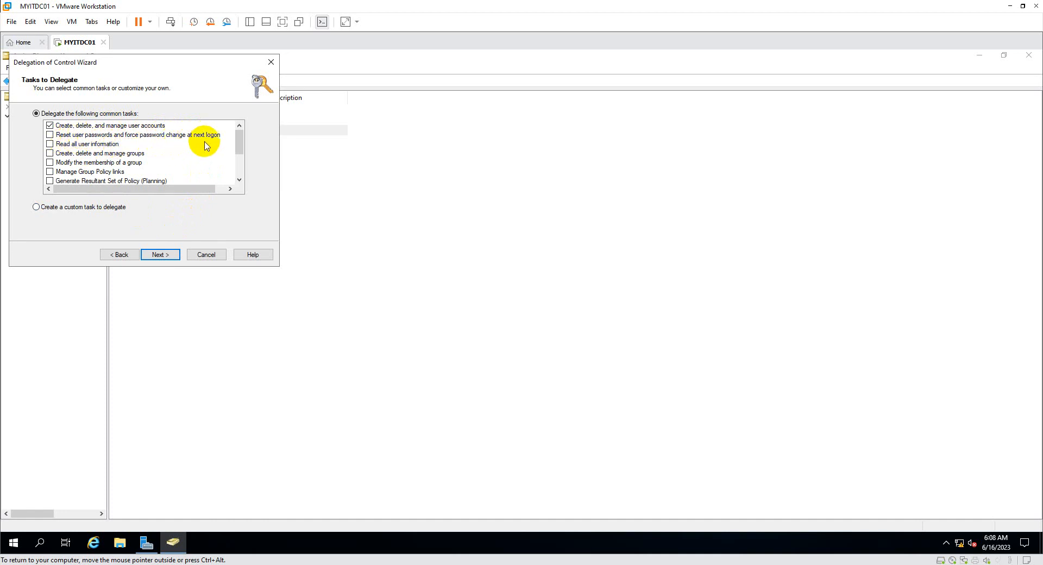
left_click(161, 256)
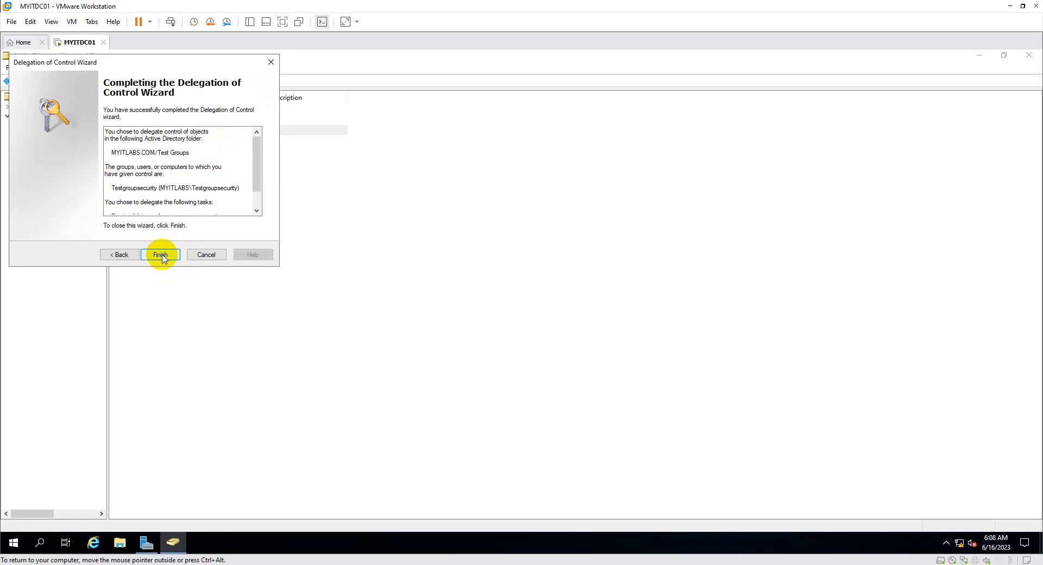
left_click(161, 255)
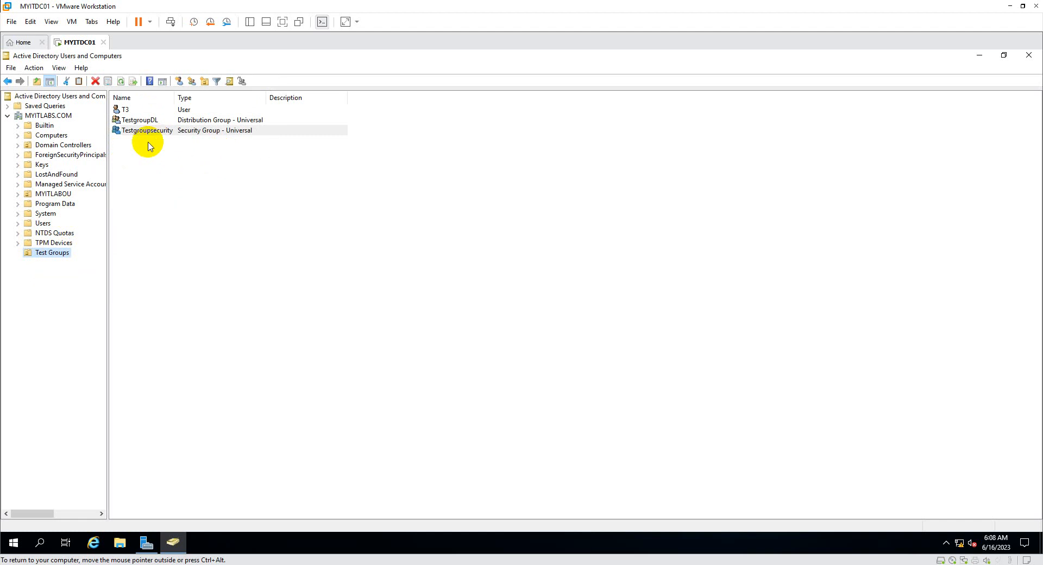
right_click(54, 256)
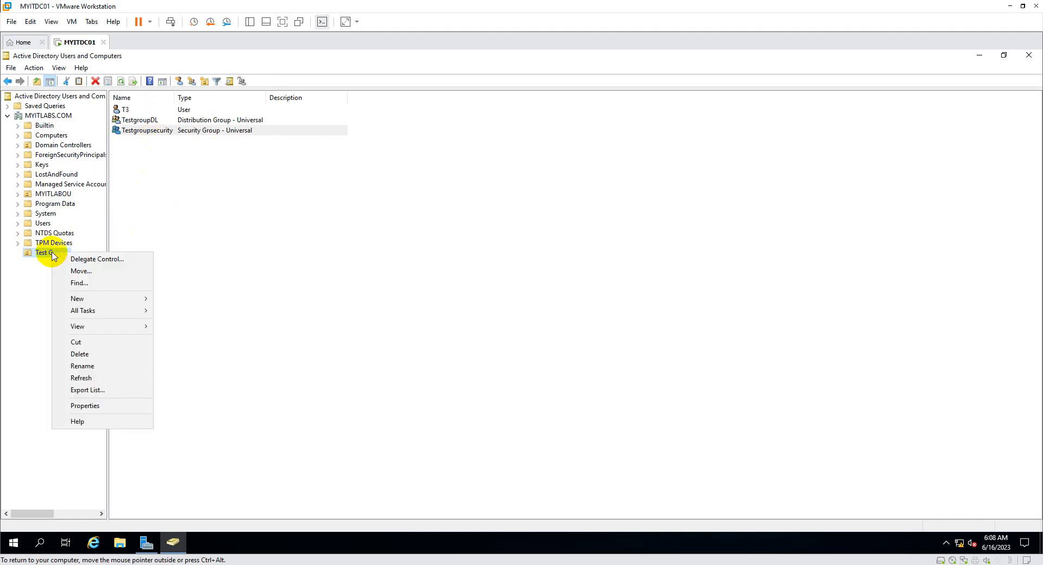
left_click(95, 409)
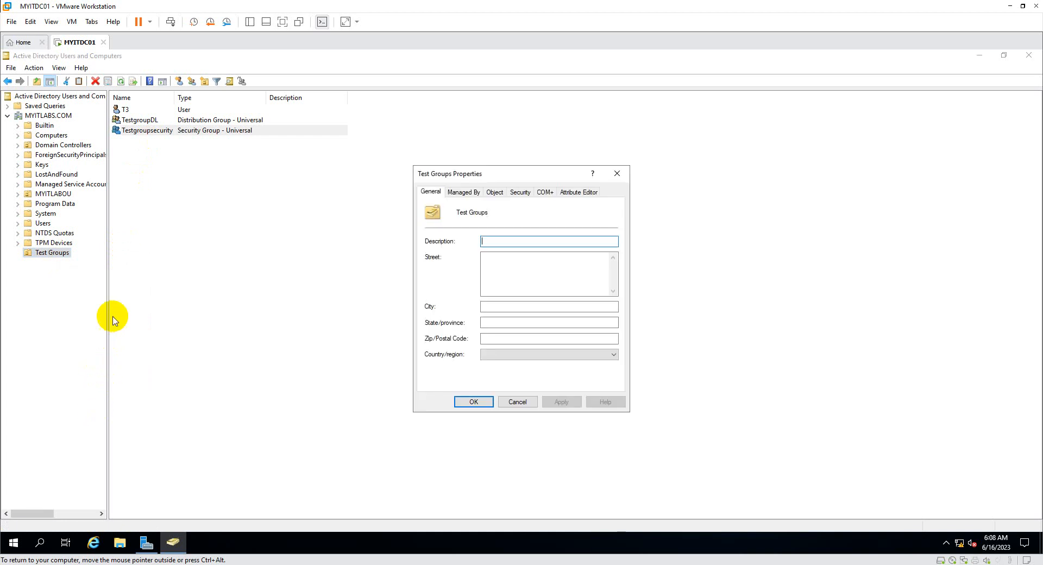
left_click(520, 192)
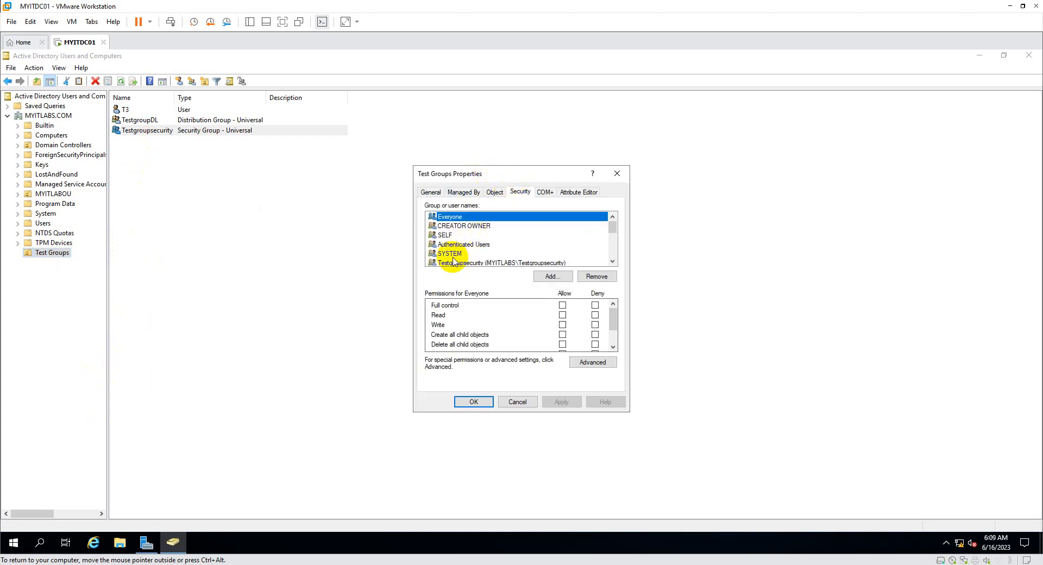
left_click(613, 263)
left_click(480, 254)
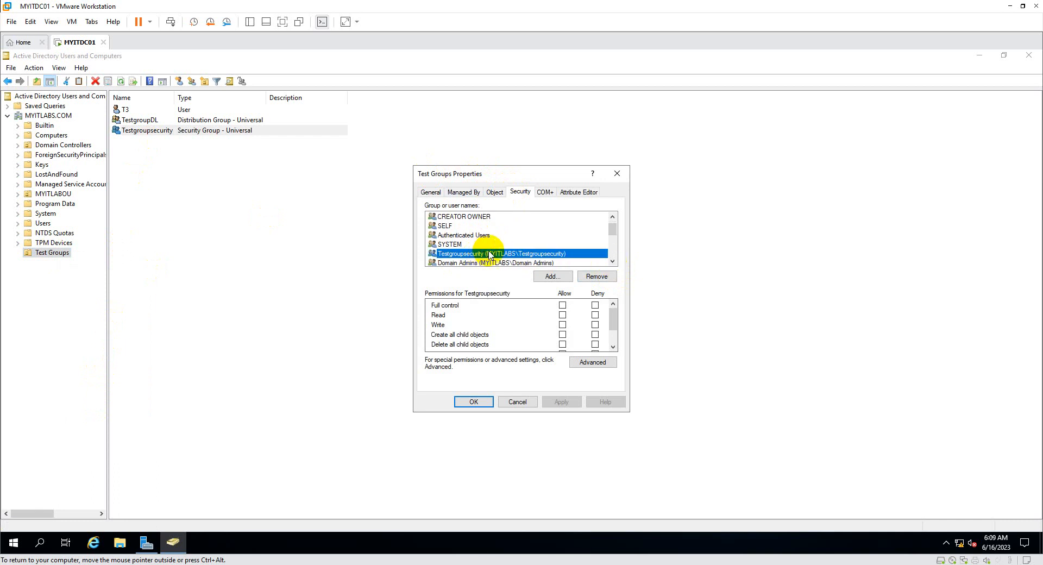
scroll(484, 333, "down", 3)
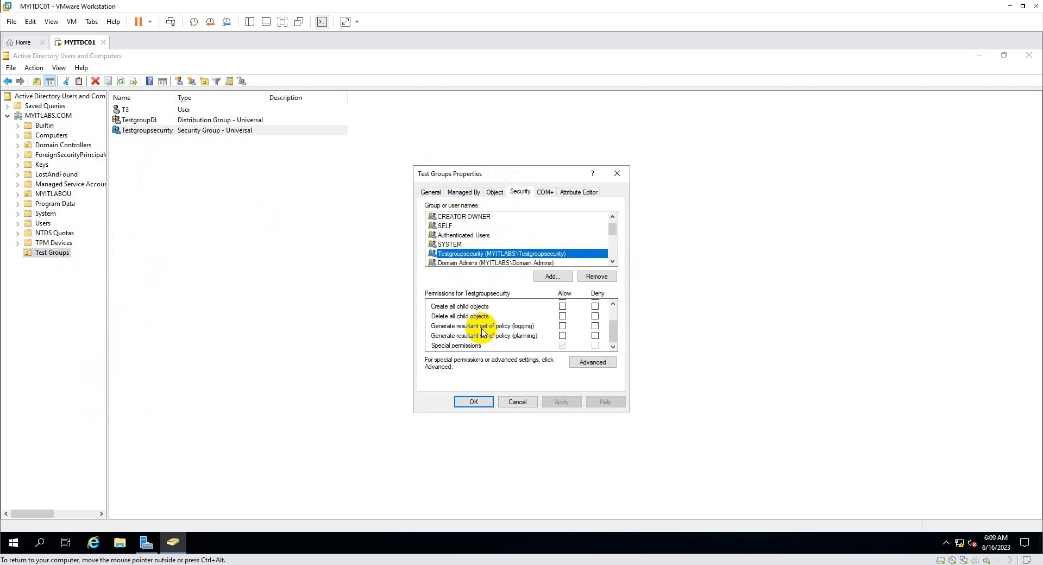
scroll(484, 332, "up", 3)
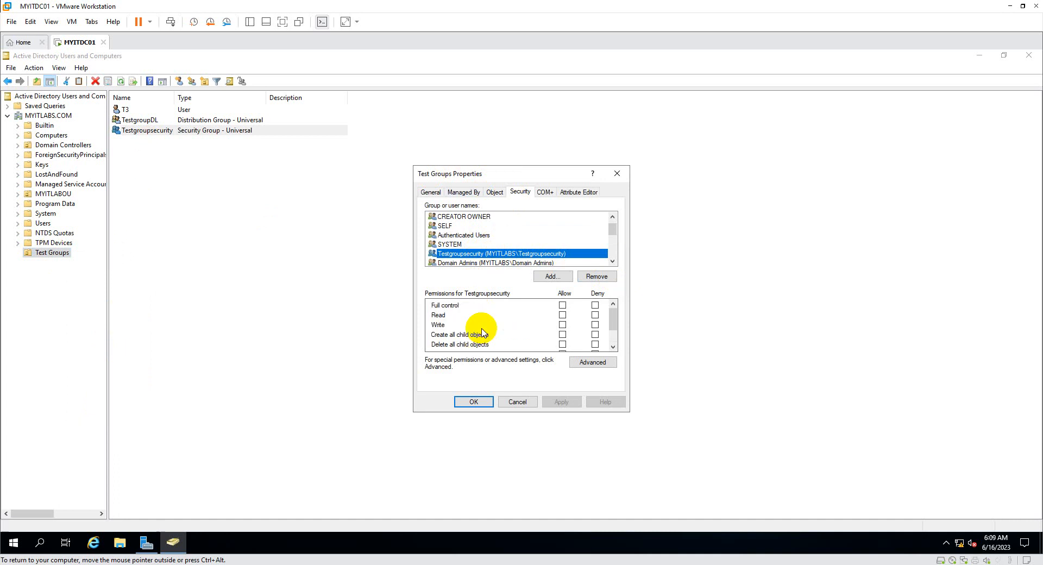
left_click(477, 402)
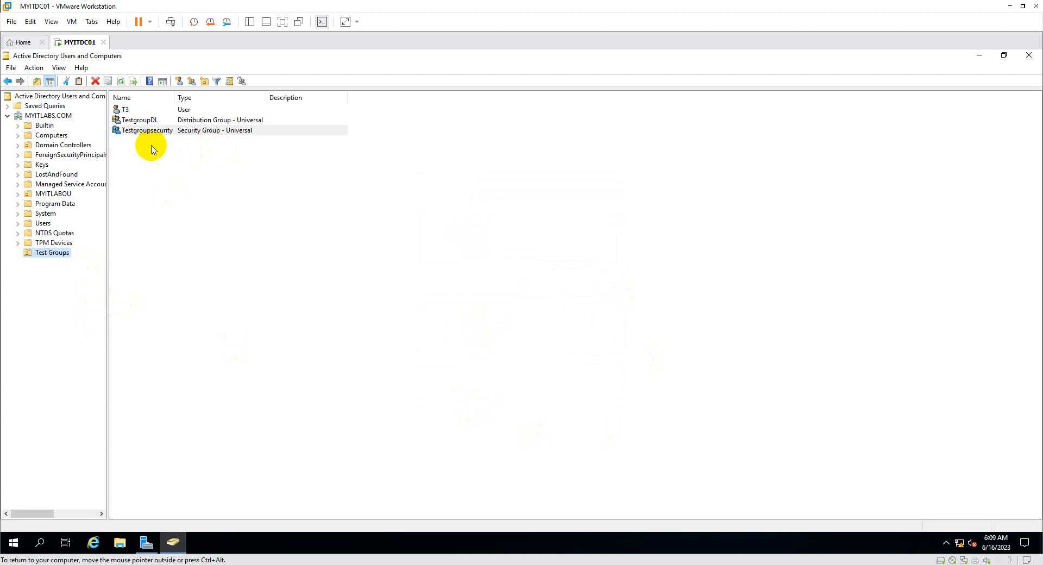
View and cancel Testgroupsecurity's properties, widen the console tree pane, then select TestgroupDL and Testgroupsecurity.
double_click(175, 132)
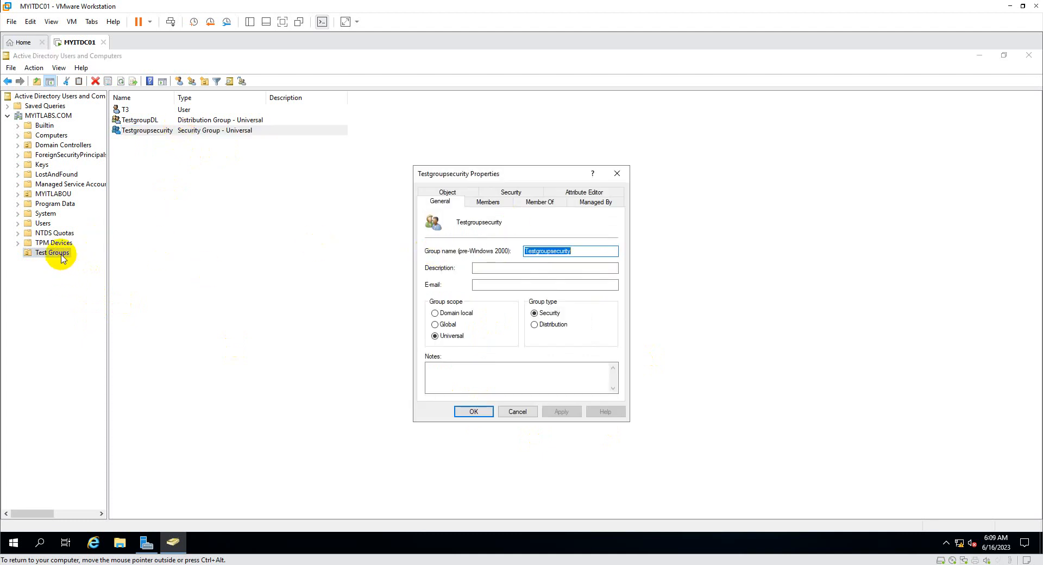
left_click(519, 412)
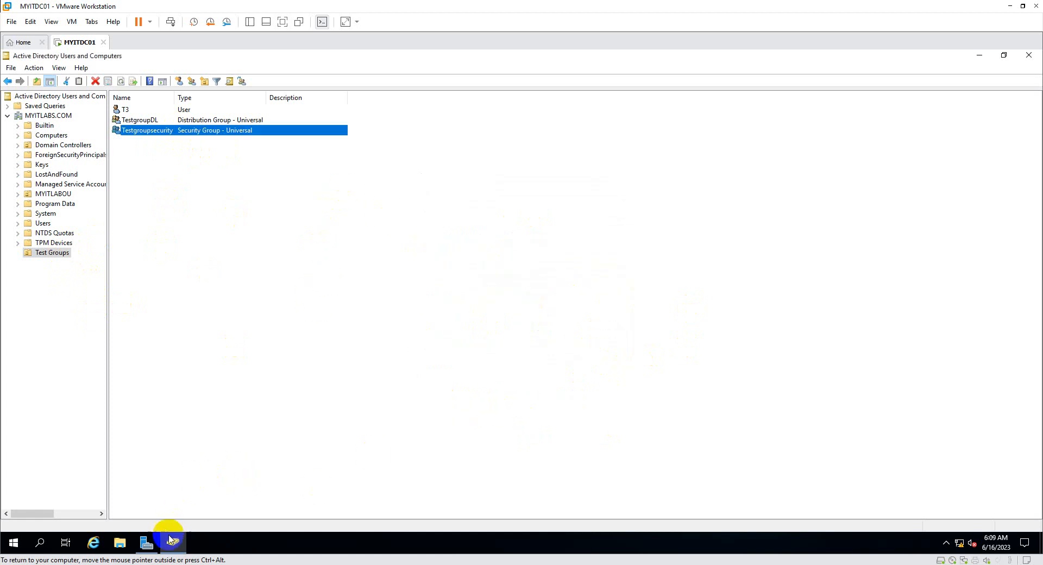
mouse_move(172, 539)
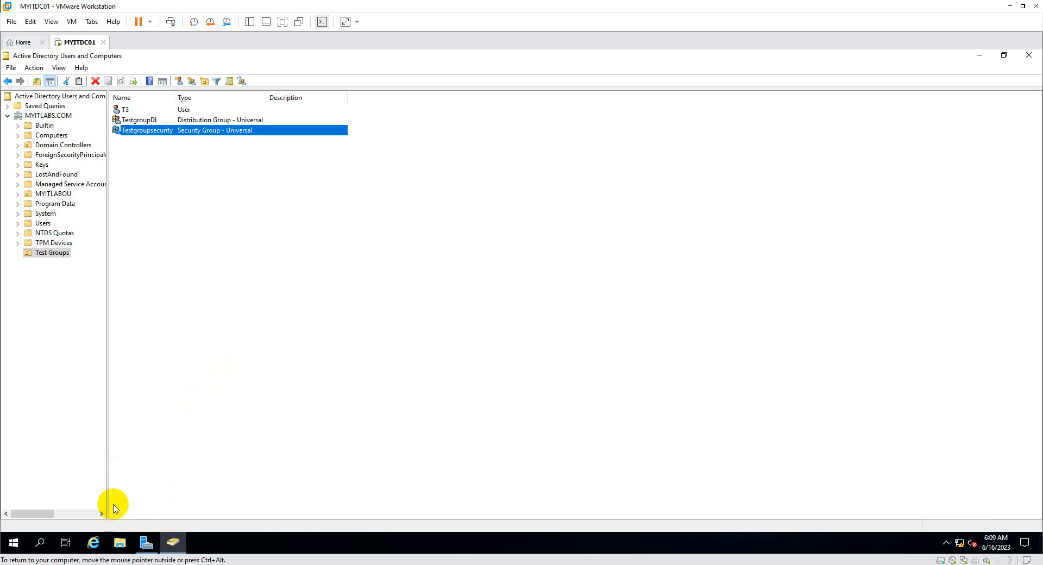
left_click_drag(107, 487, 157, 484)
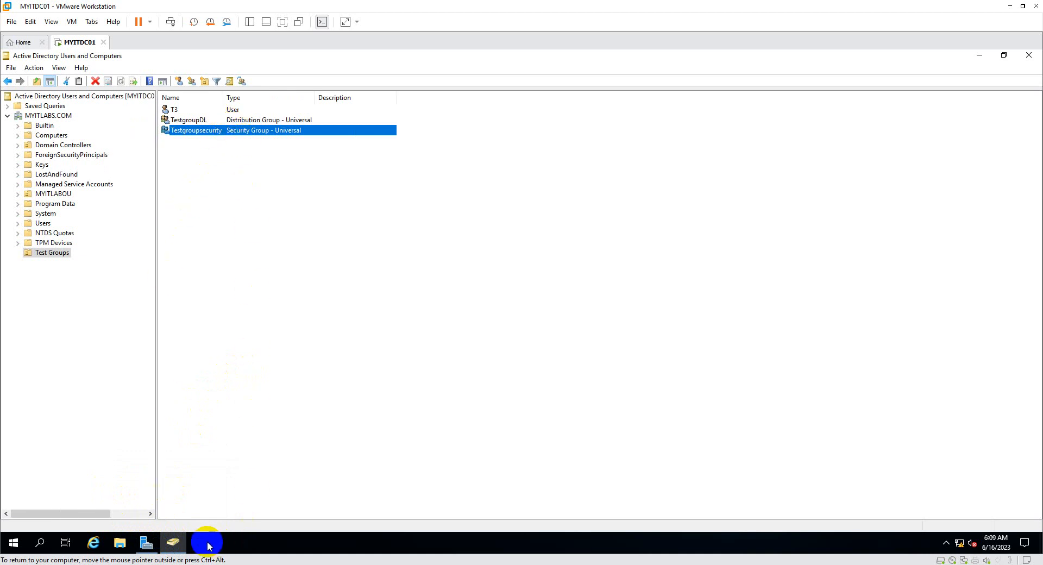
left_click(188, 121)
left_click(196, 131)
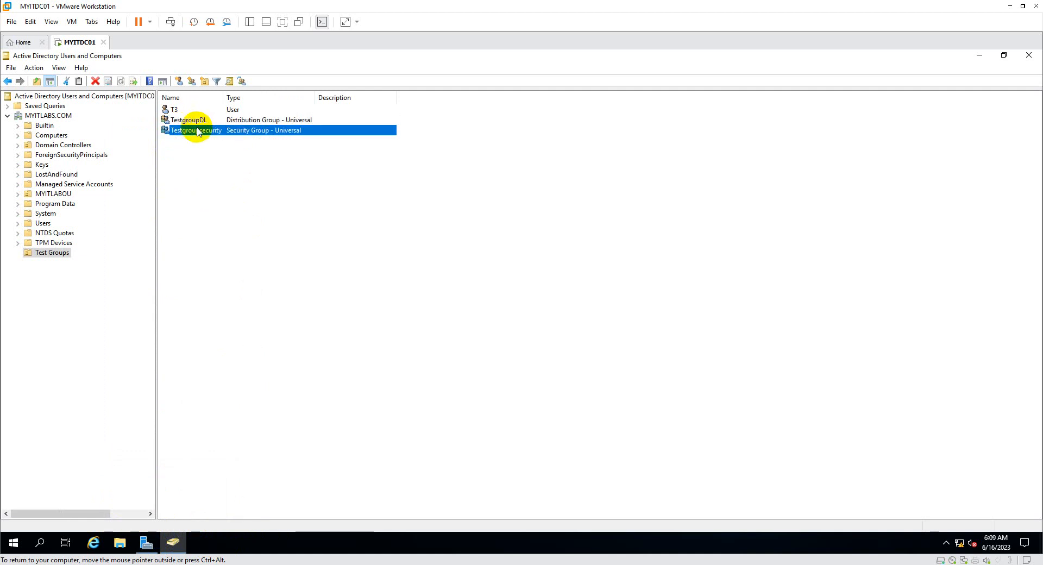